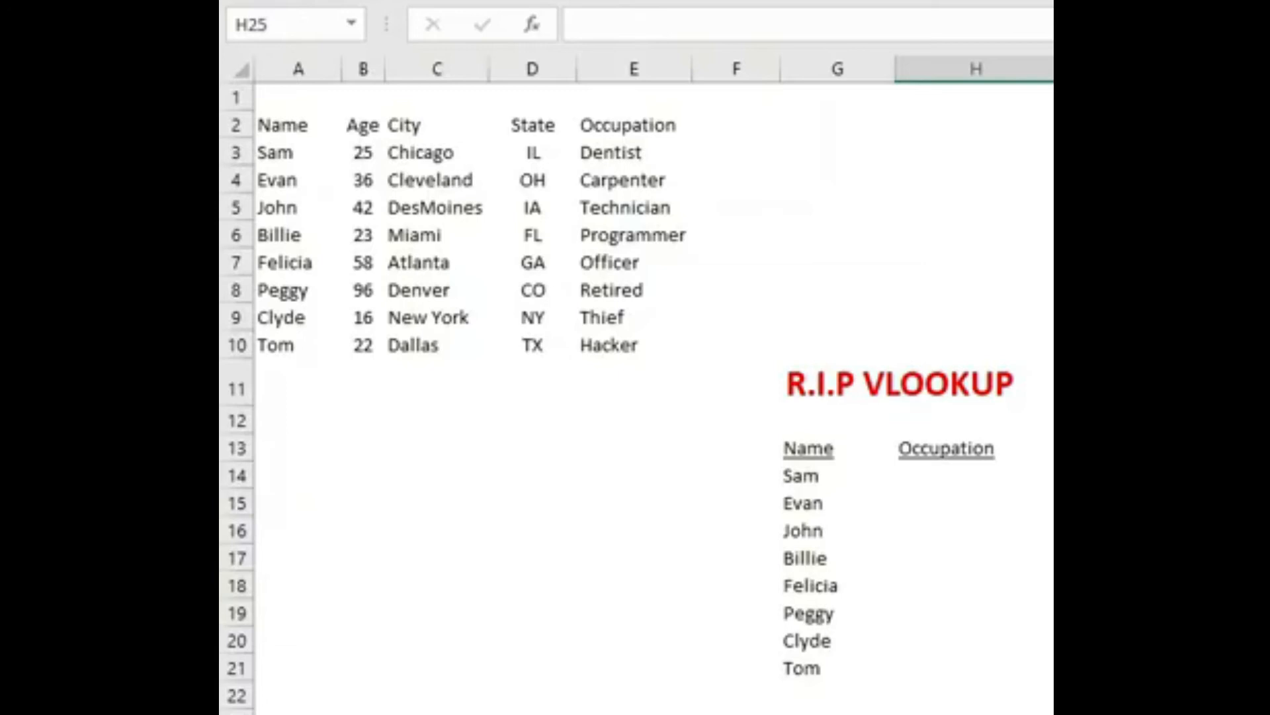
Insert the XLOOKUP function into cell H14, the first Occupation cell, using the function search
left_click(926, 474)
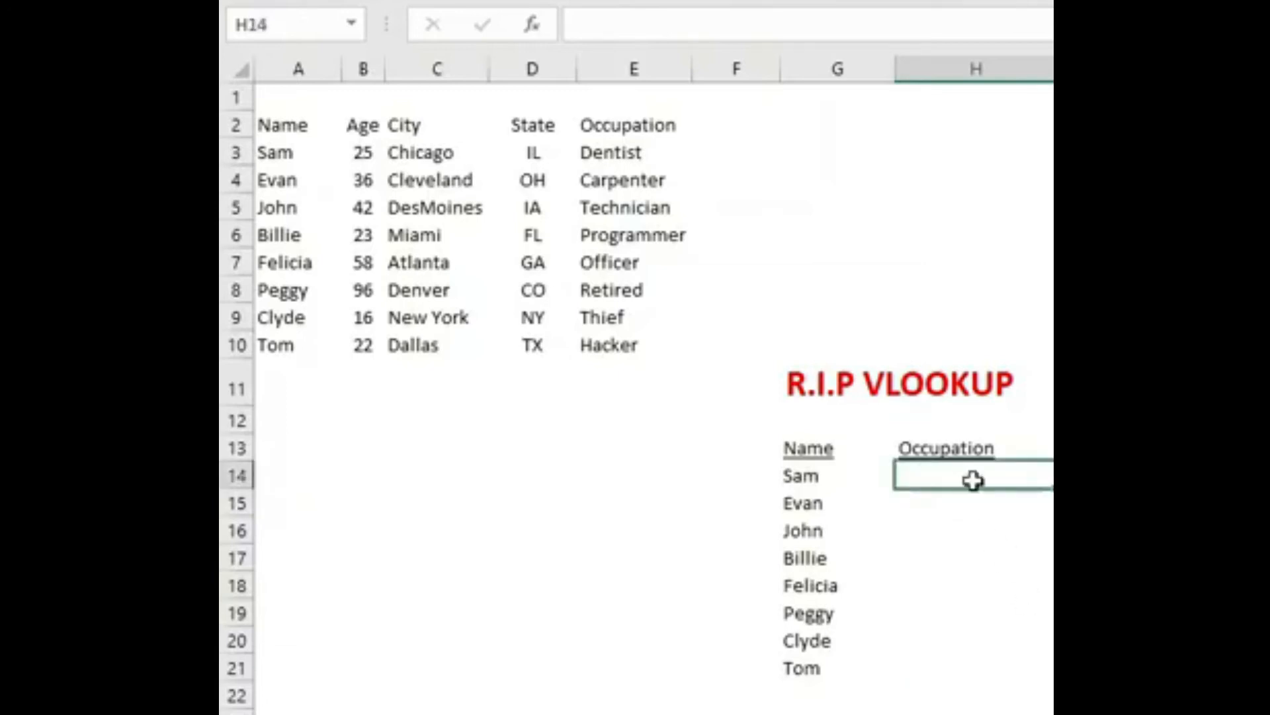
left_click(530, 24)
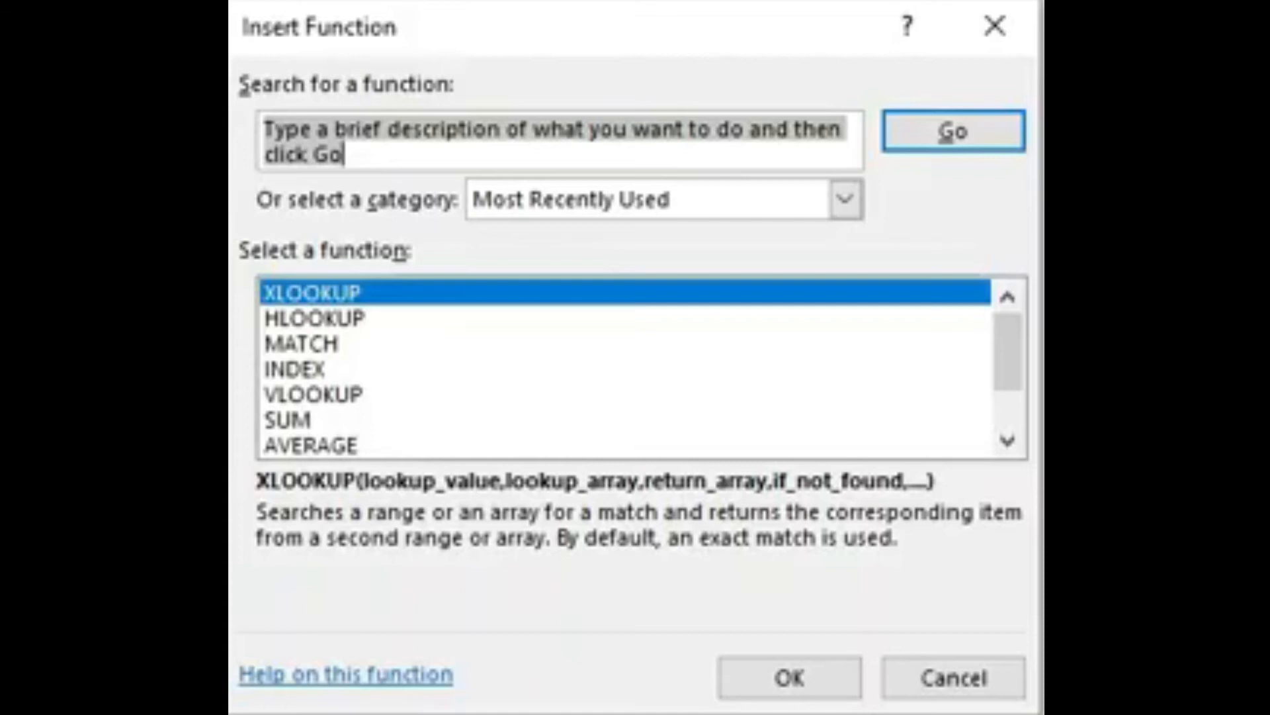
type("XLOOKUP")
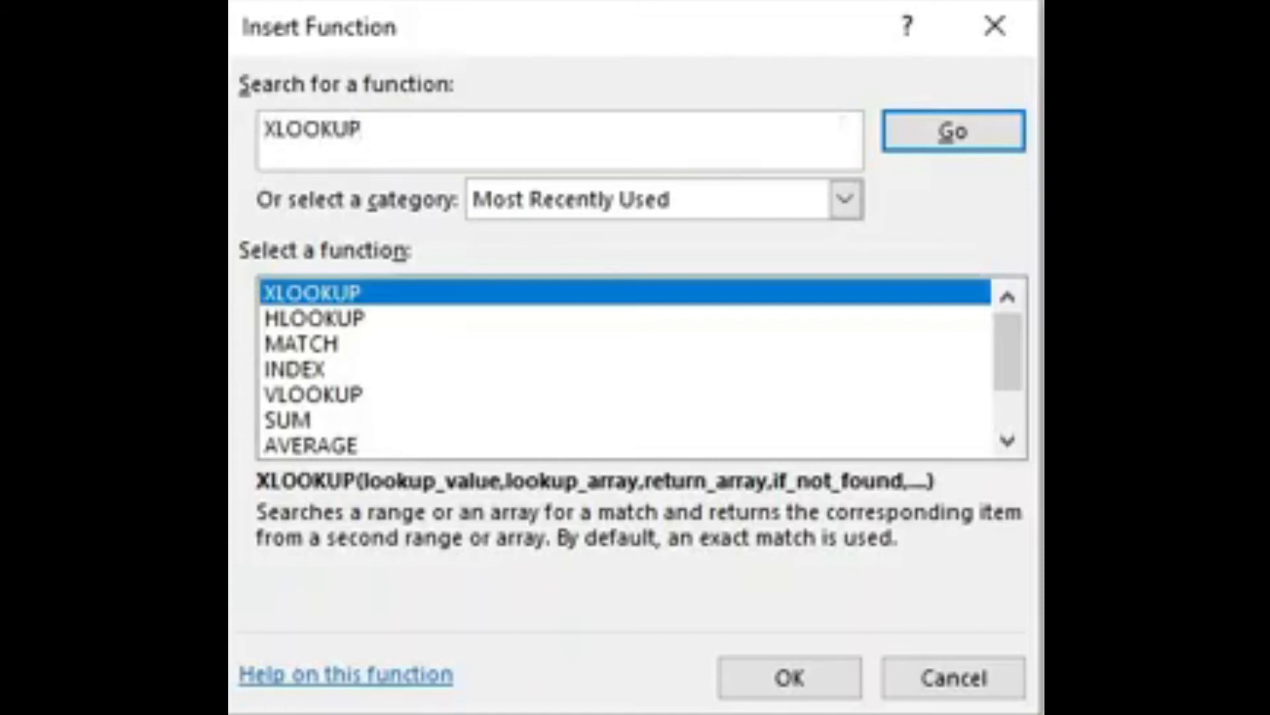
left_click(919, 135)
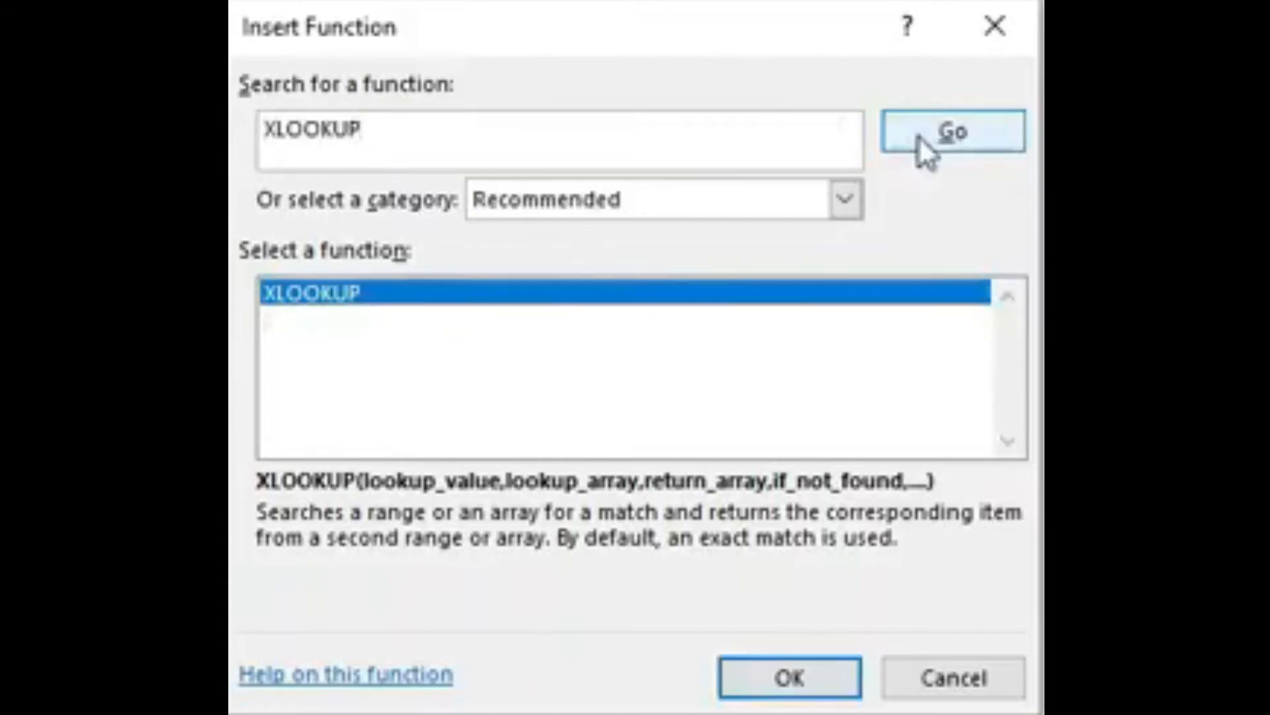
left_click(789, 682)
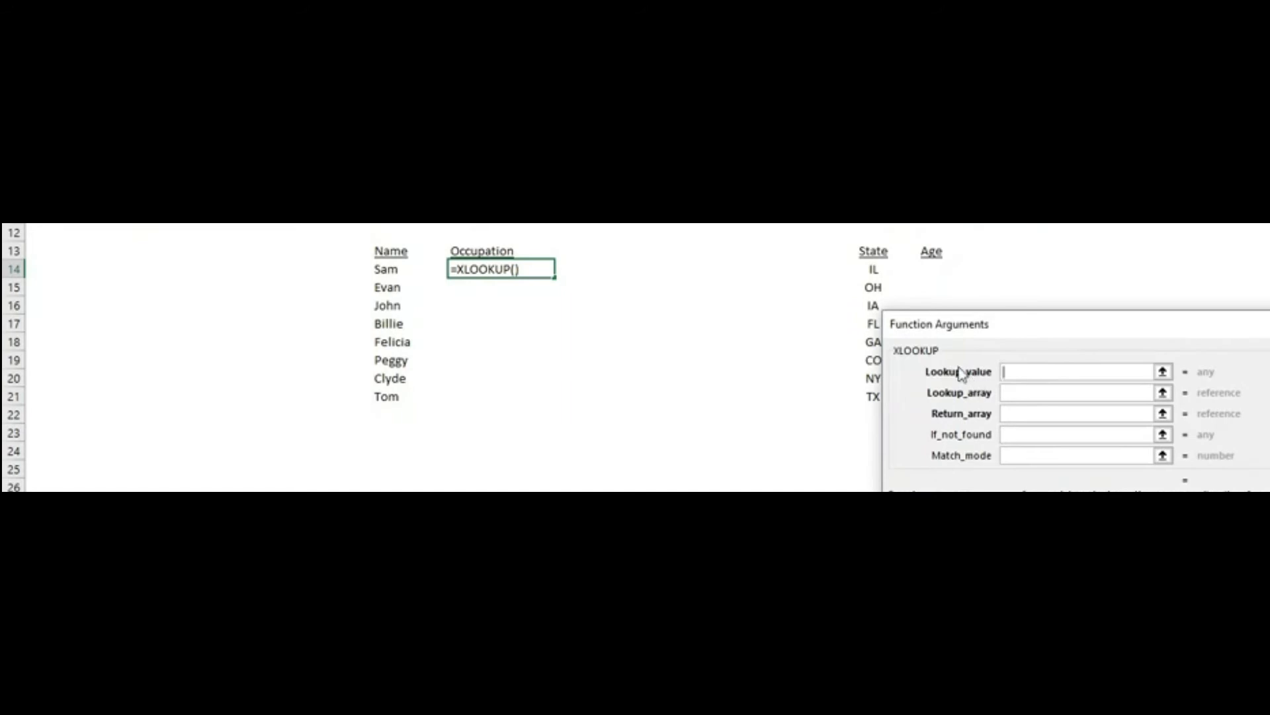
Set the XLOOKUP lookup value to G14 and the lookup array to the Name column as absolute range $A$2:$A$10
left_click(395, 271)
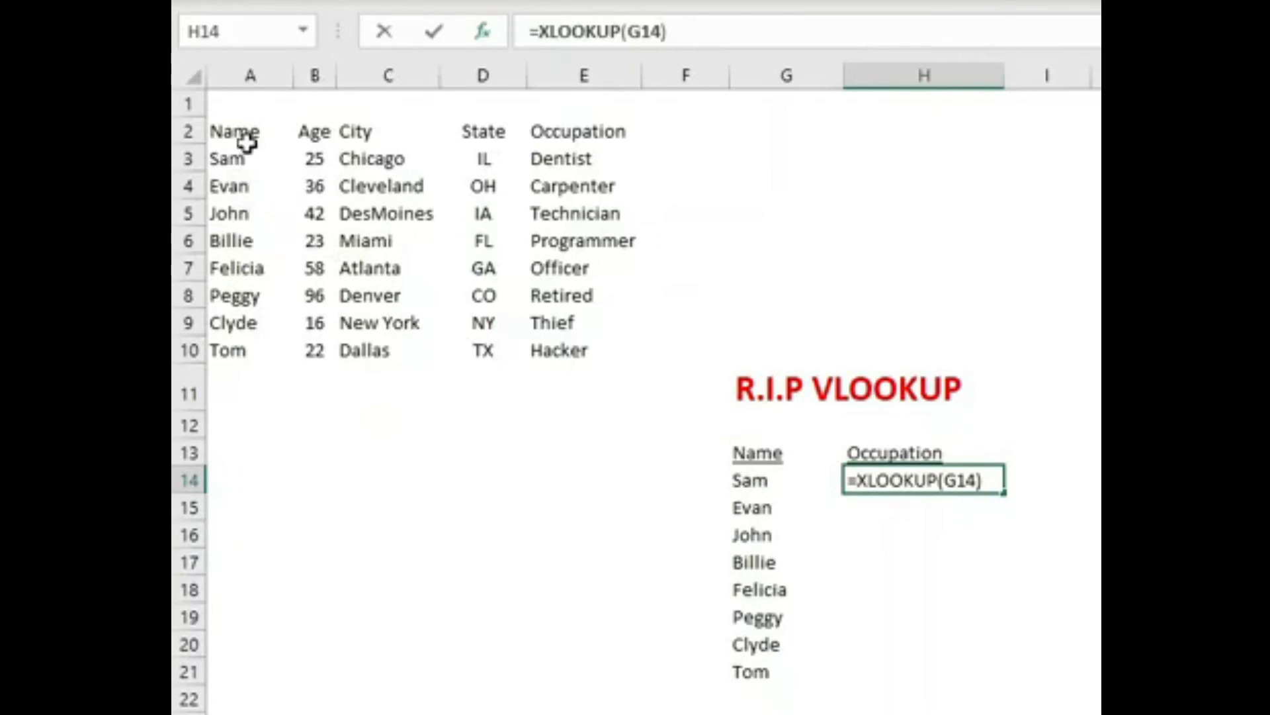
type(",")
left_click_drag(246, 132, 247, 339)
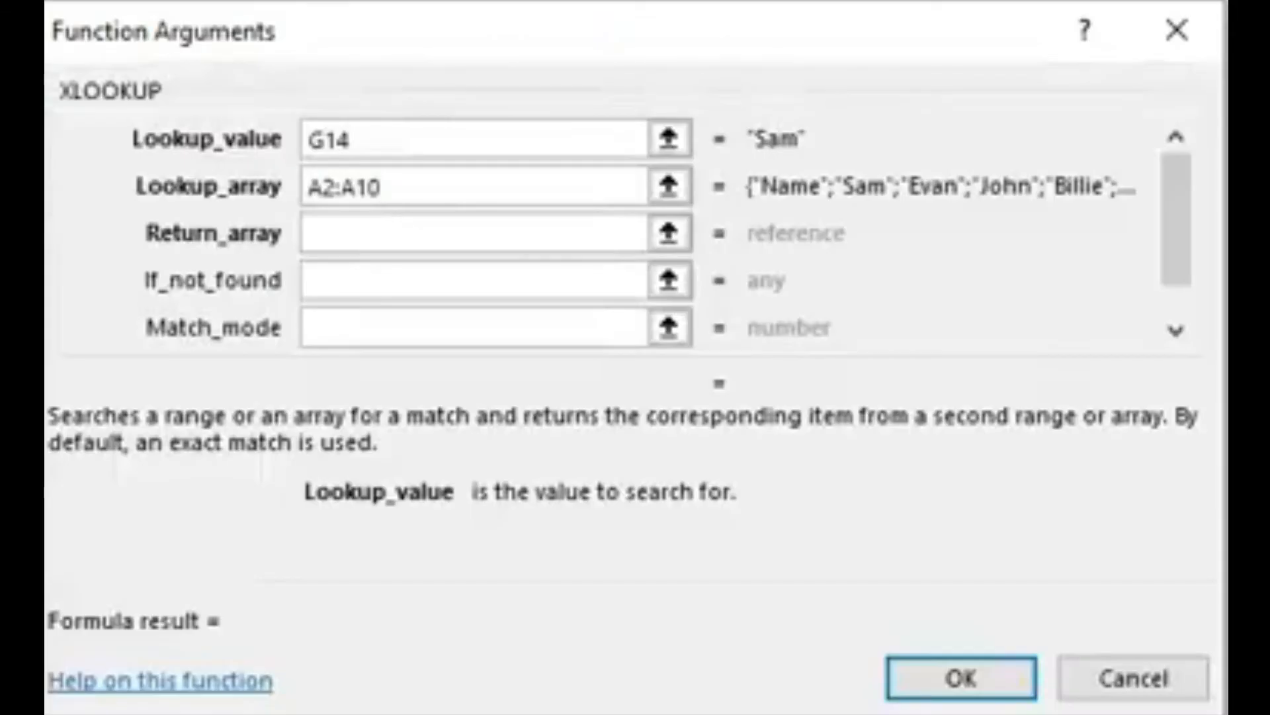
key("F4")
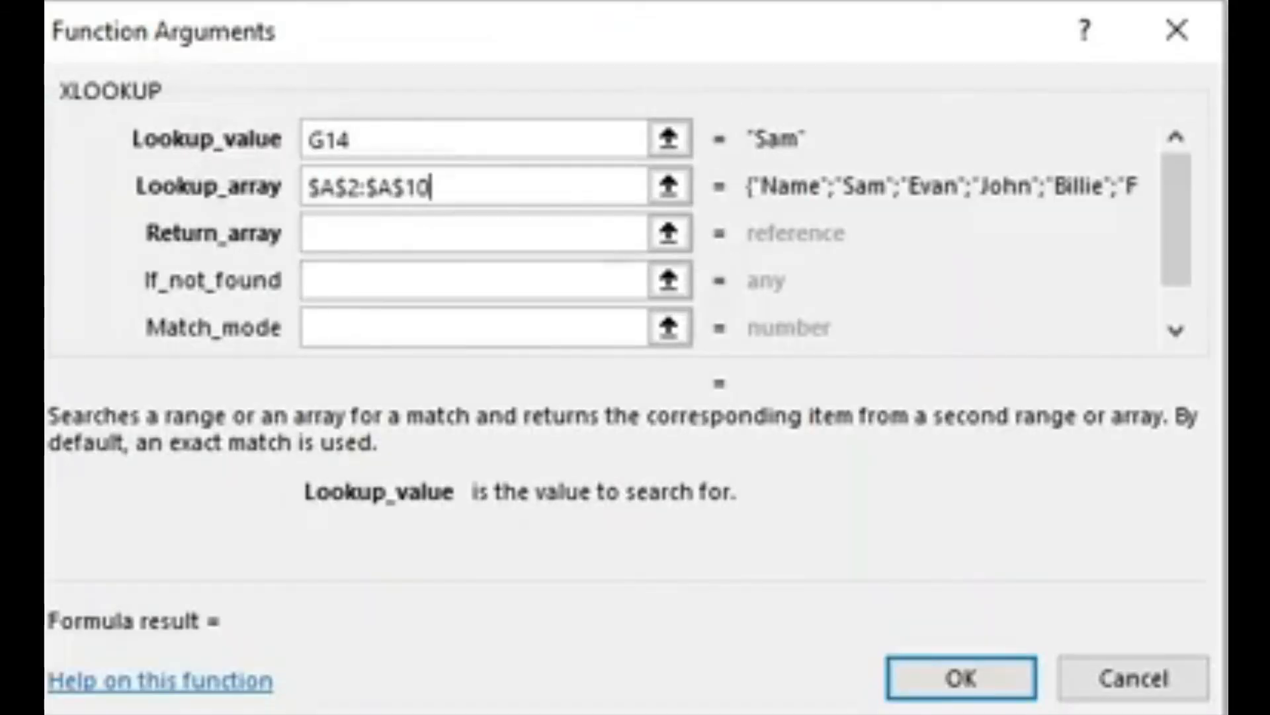
Set the return array to the source table's Occupation column as absolute range $E$2:$E$10
left_click(338, 234)
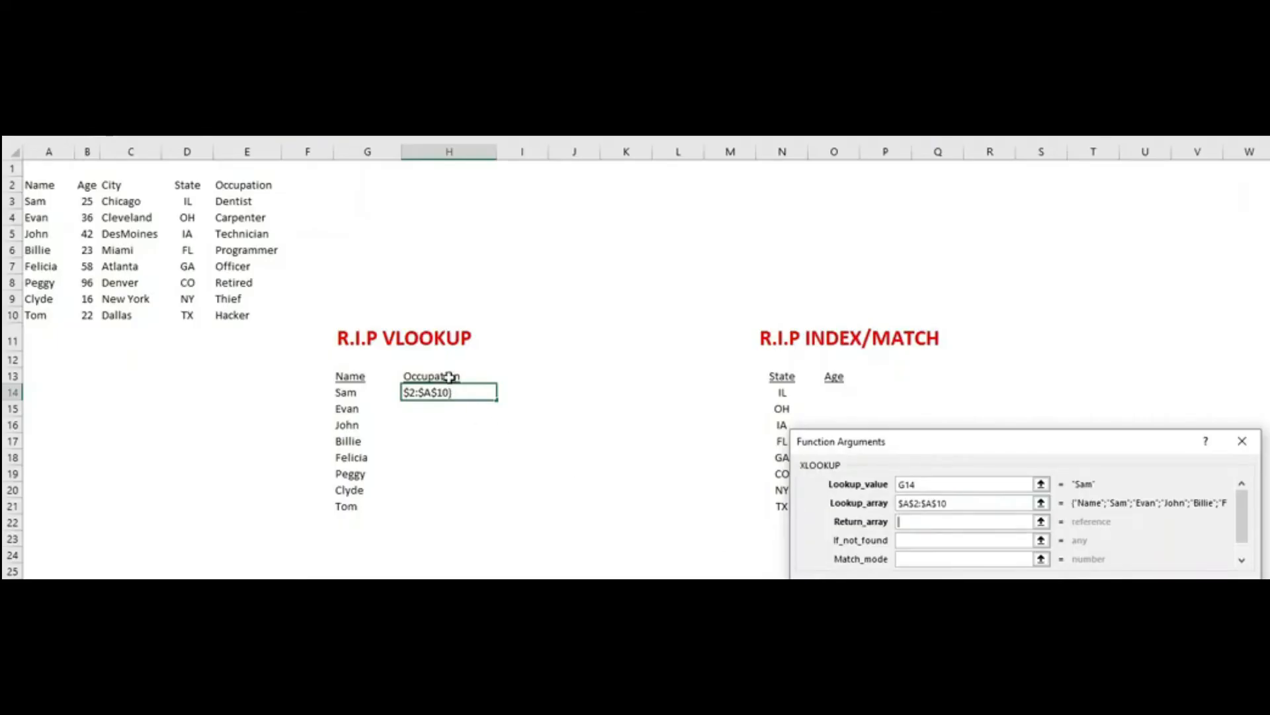
left_click(245, 187)
left_click_drag(245, 187, 245, 315)
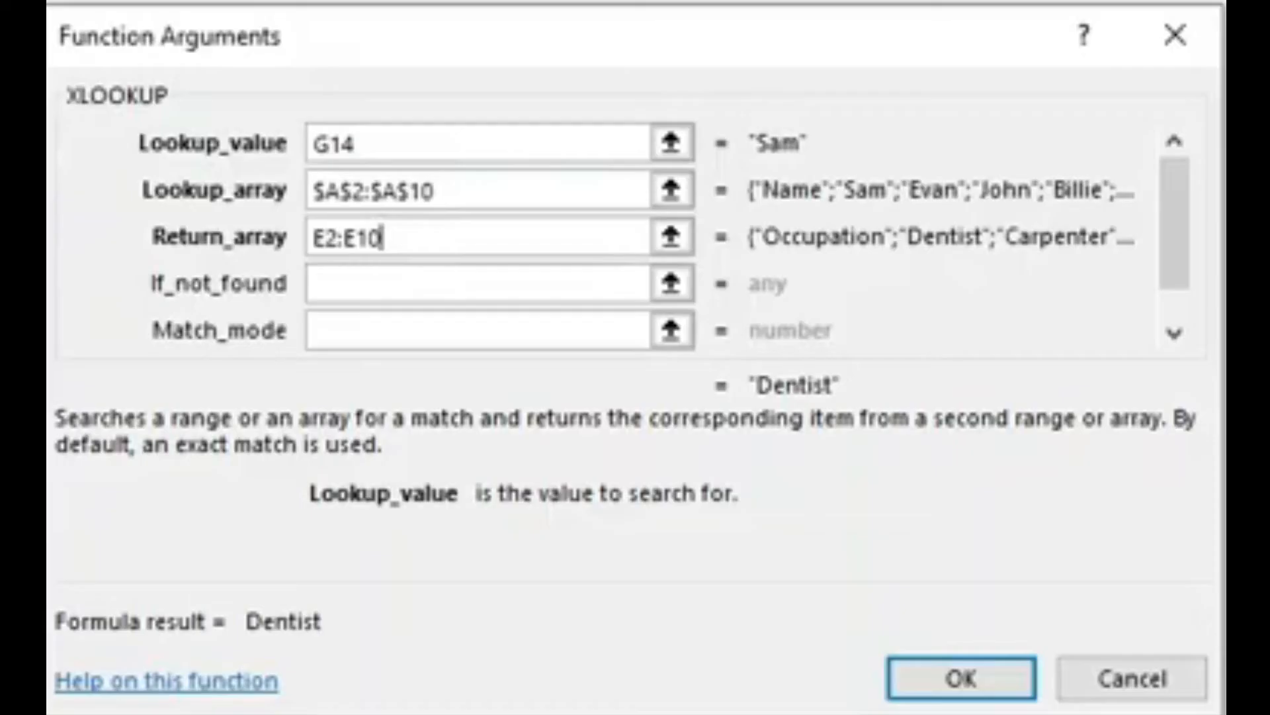
key("F4")
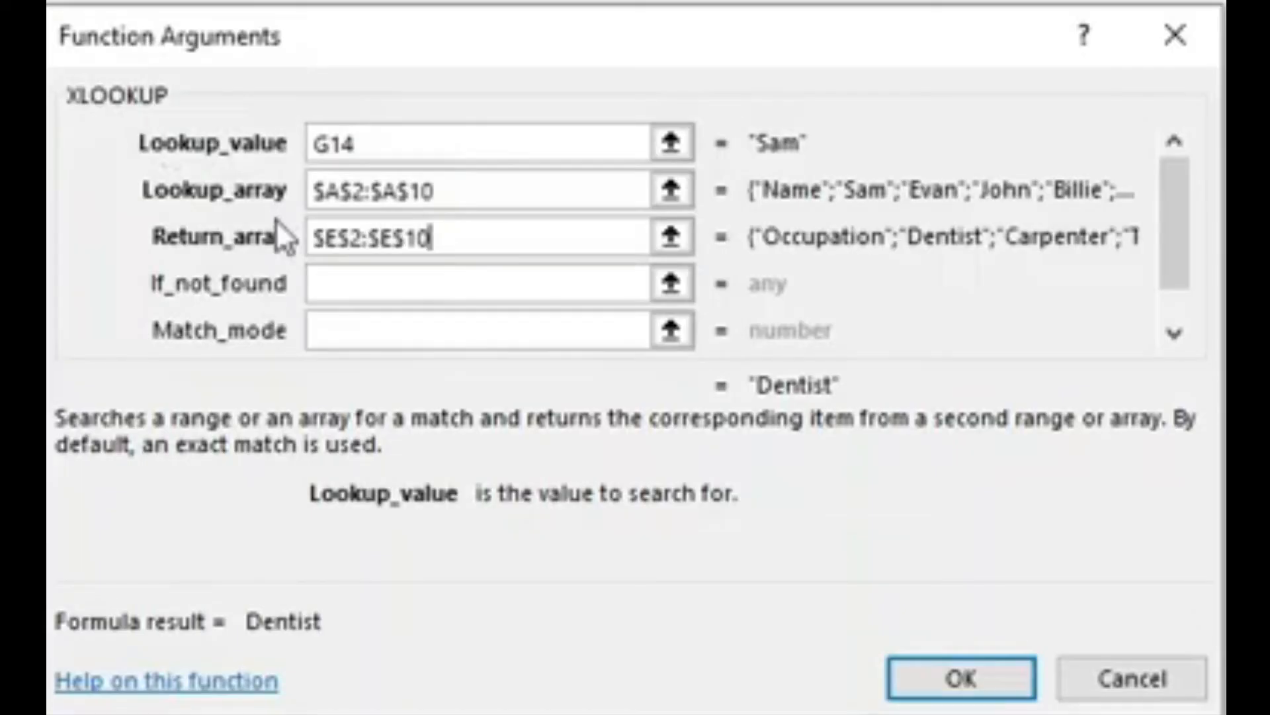
Complete the formula with "OOPS" for If_not_found and match mode 0, and fill it down through H21
left_click(337, 281)
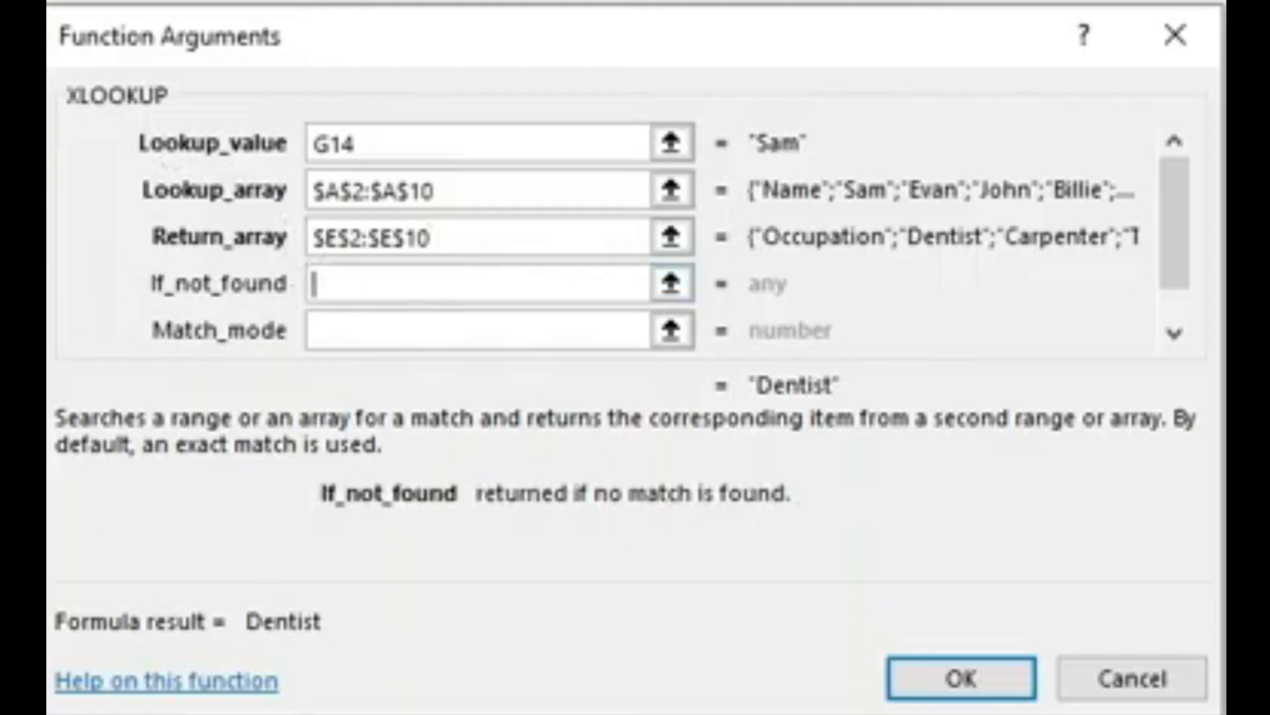
type("OOPS")
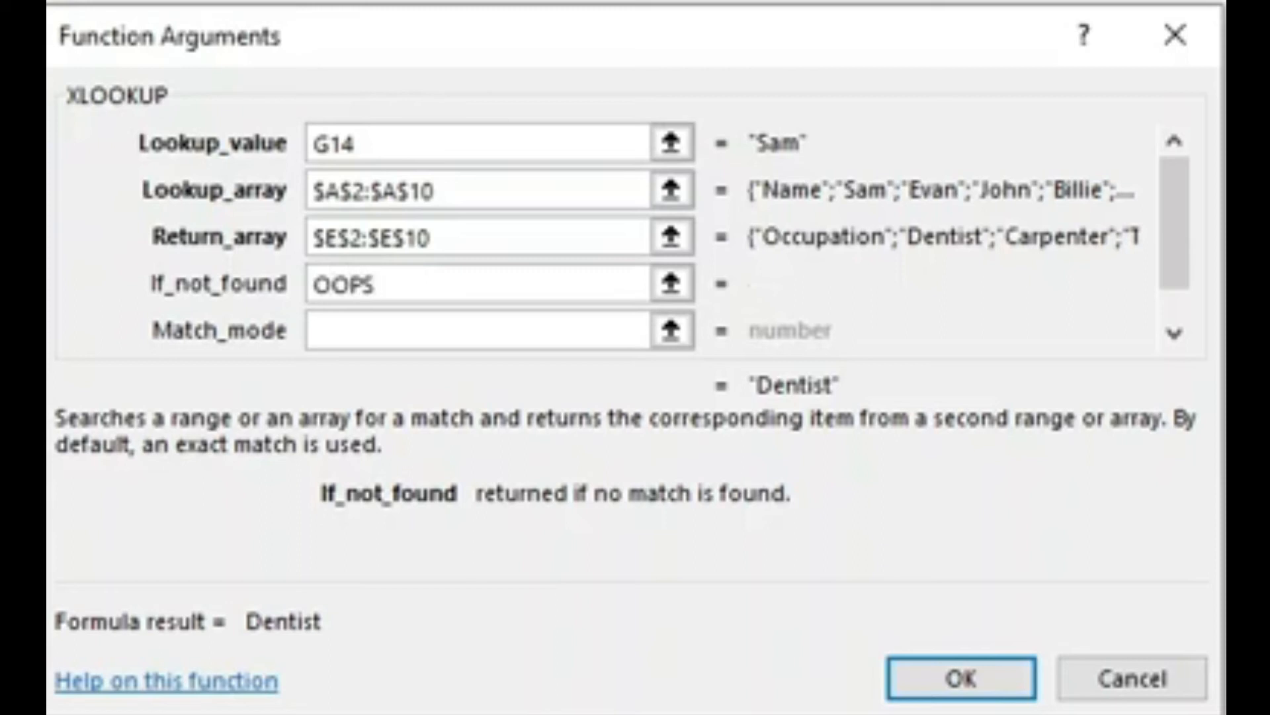
left_click(369, 330)
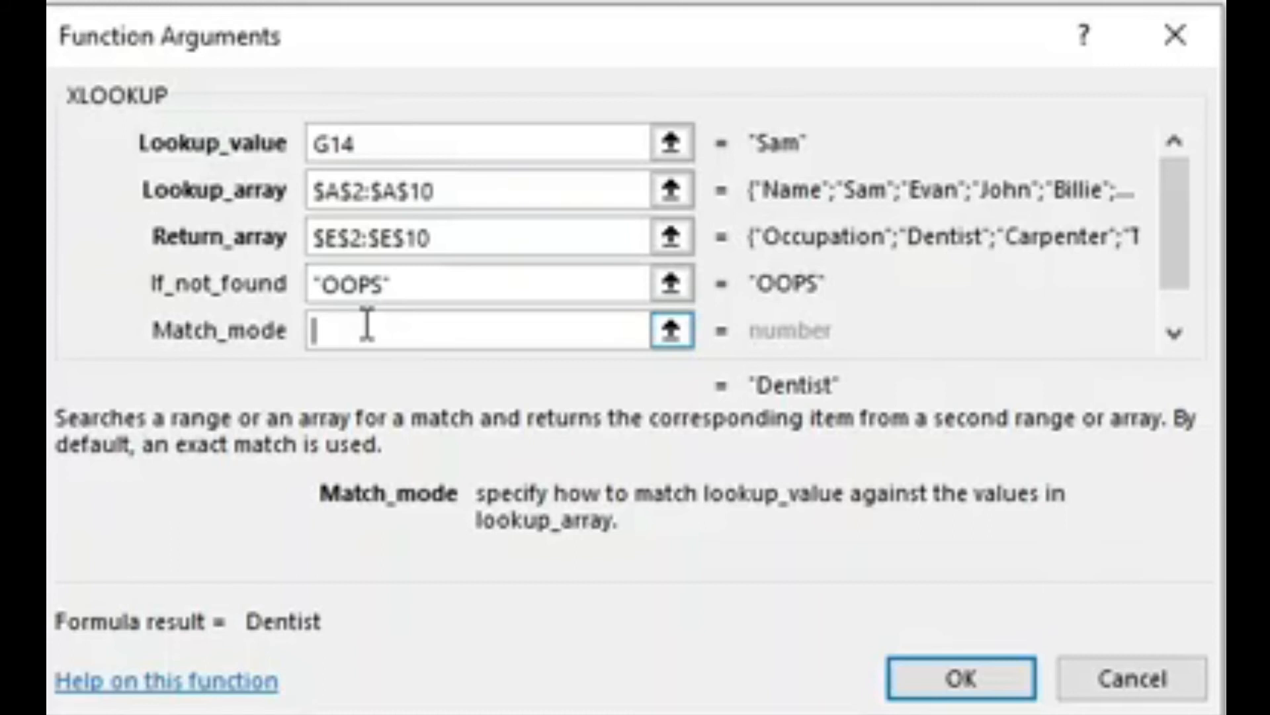
type("0")
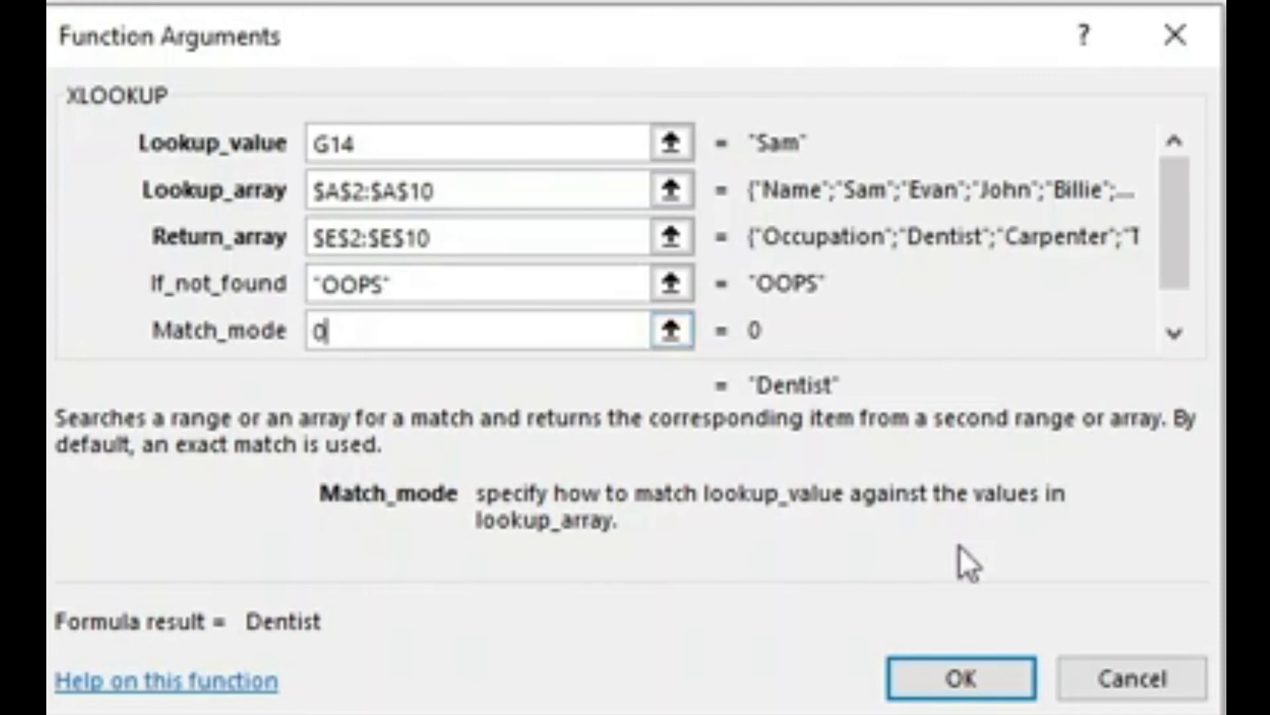
left_click(960, 680)
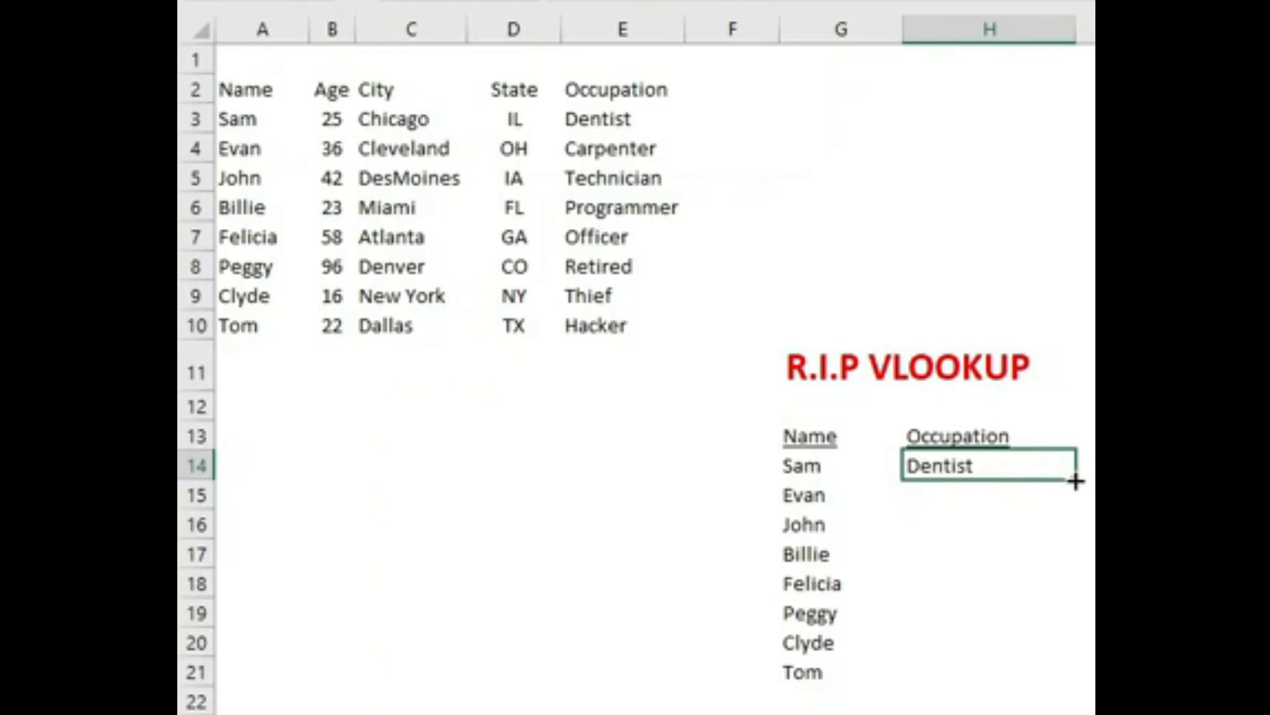
left_click_drag(1075, 481, 1055, 670)
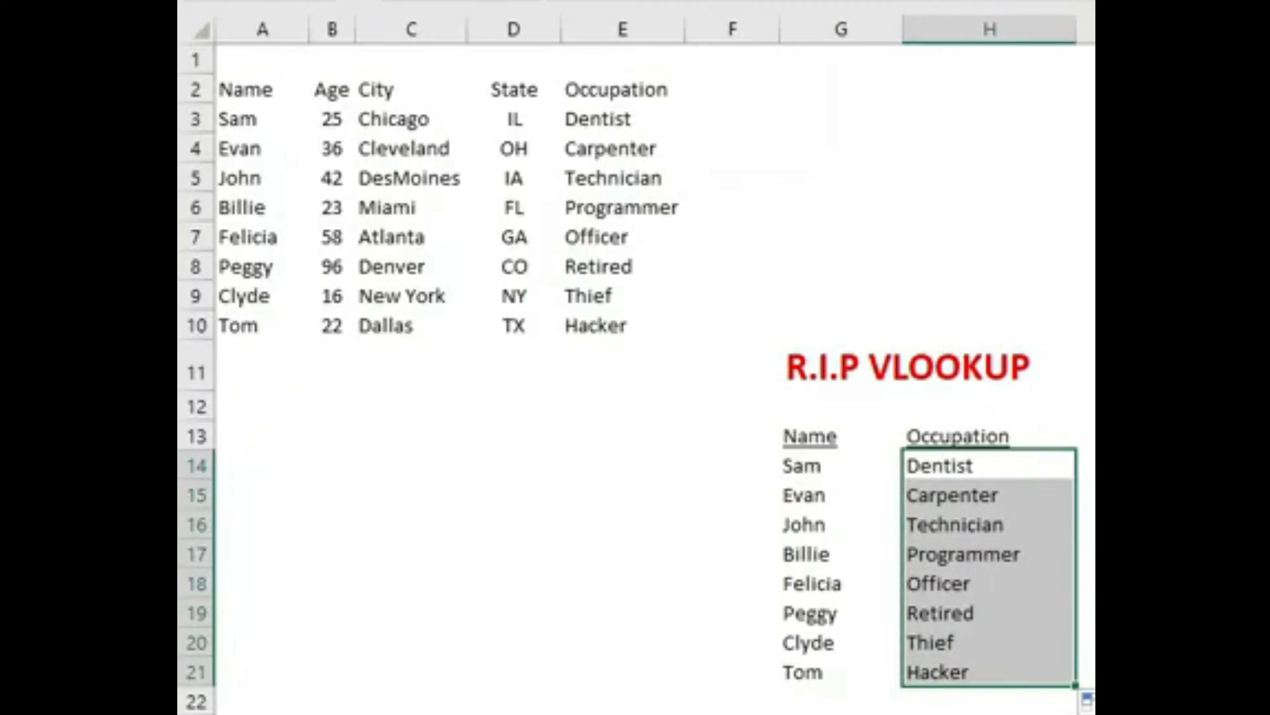
Replace the name in G18 with a first name that is missing from the source table to test the not-found result
left_click(808, 576)
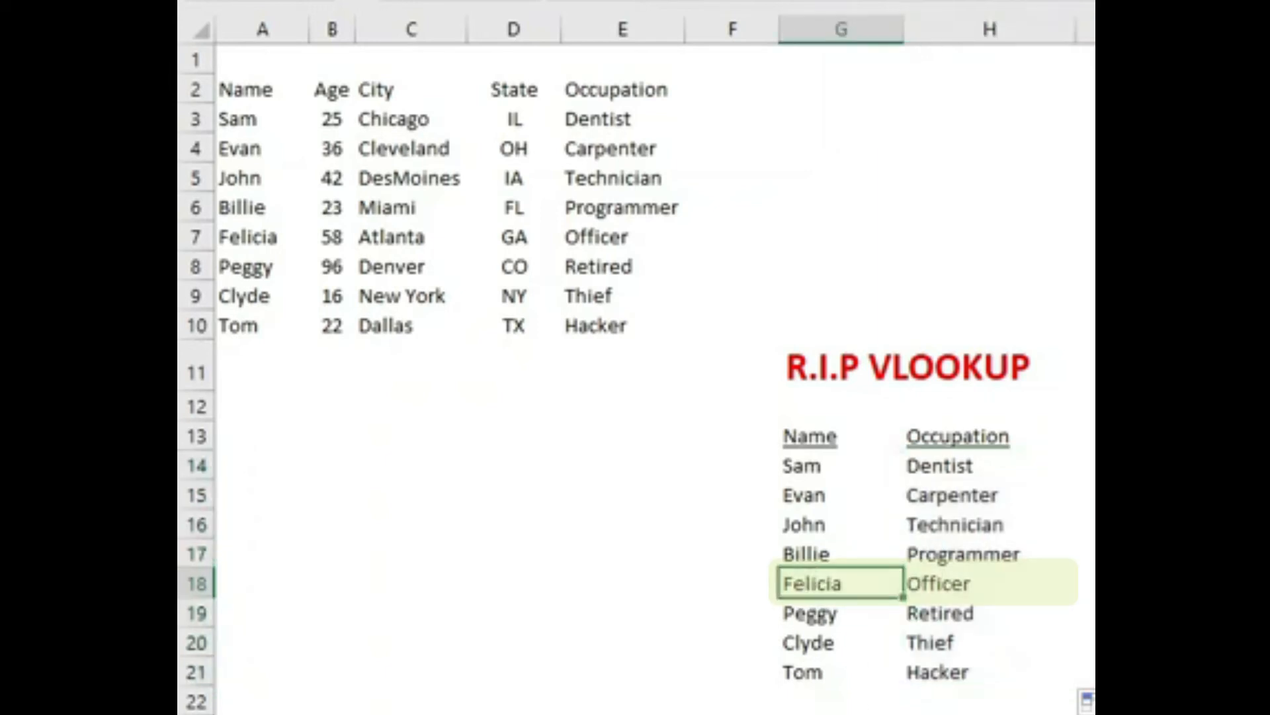
type("di")
key("BackSpace")
key("BackSpace")
type("Di")
key("BackSpace")
type("iana")
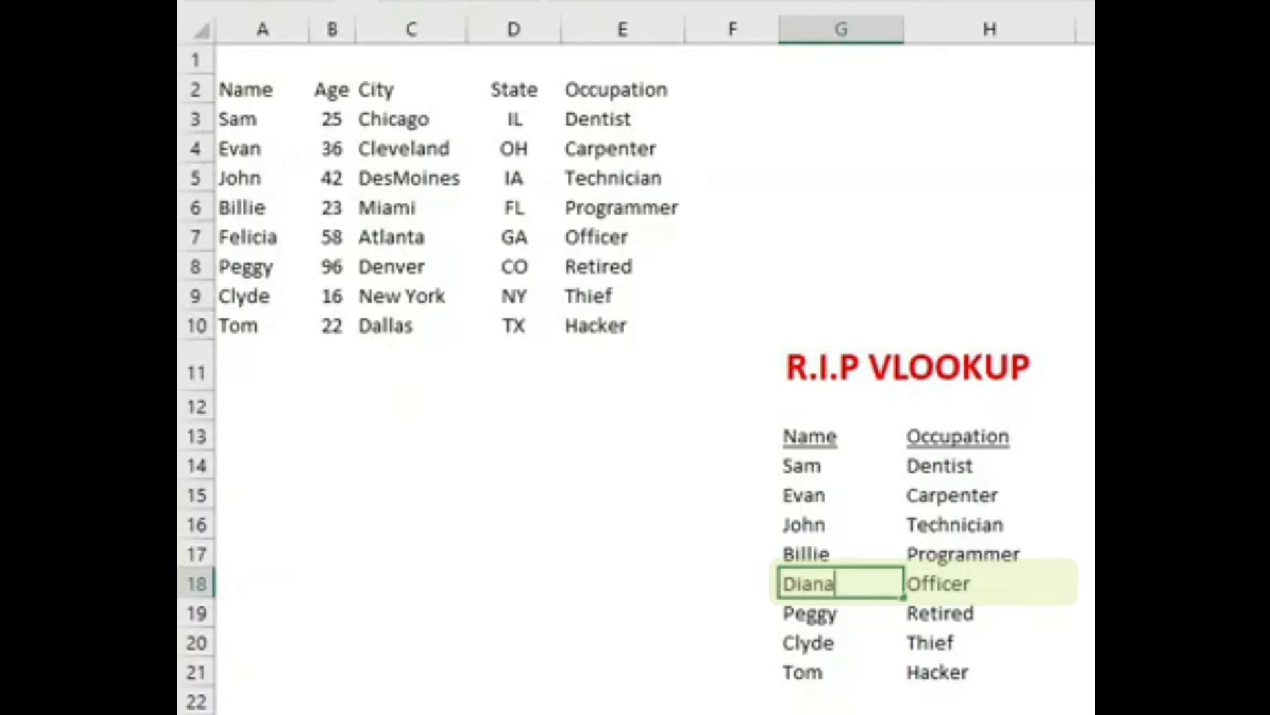
key("Return")
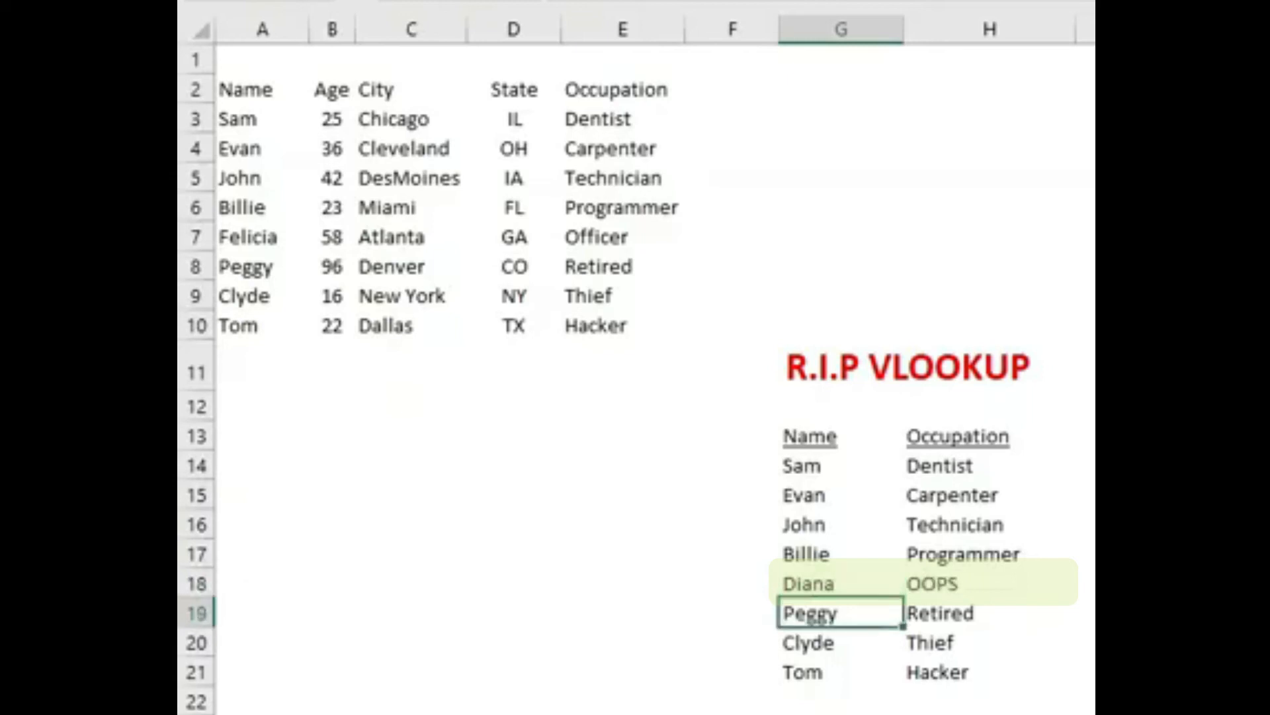
left_click(916, 584)
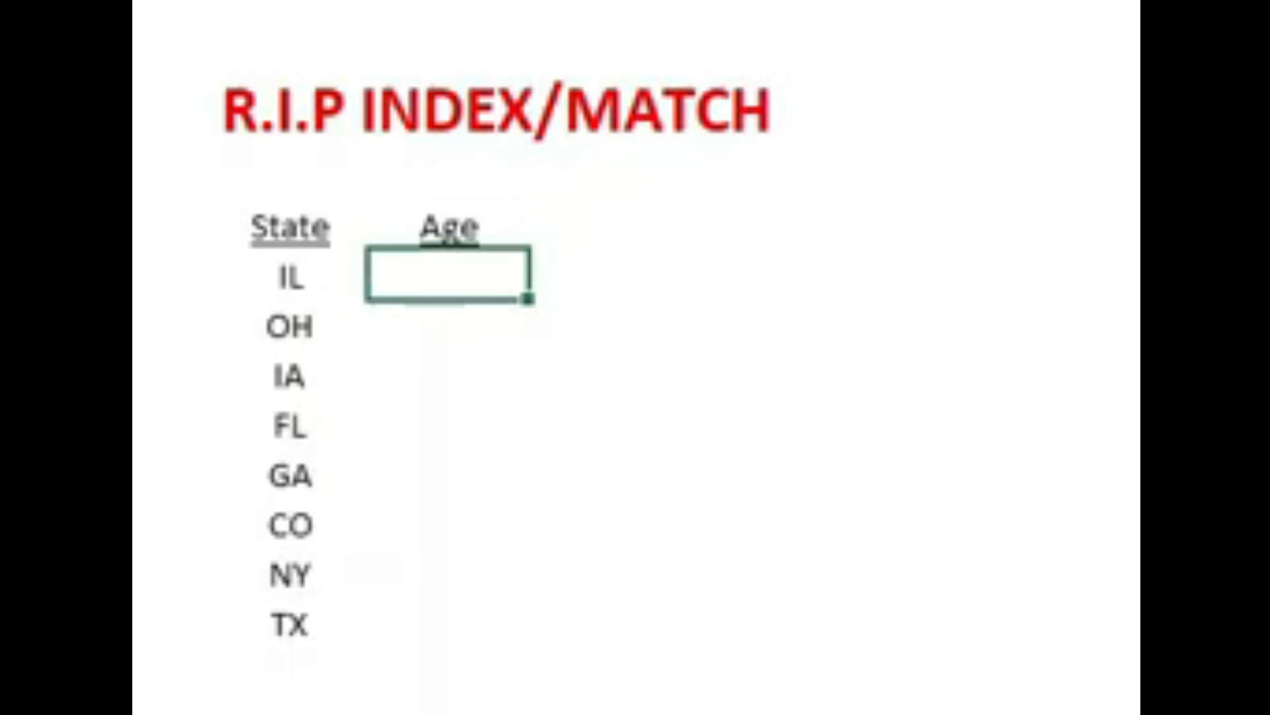
Insert the XLOOKUP function into cell O14, the first Age cell, using the function search
key("shift+F3")
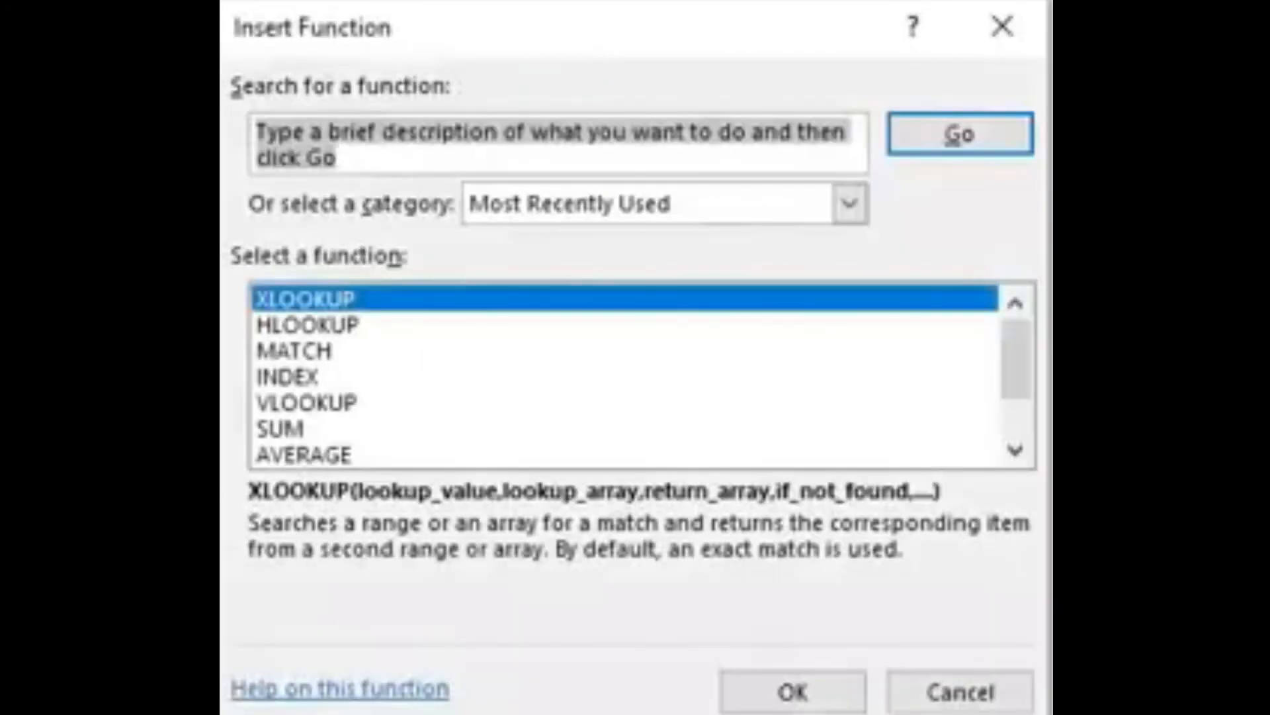
type("x")
key("BackSpace")
type("xlookup")
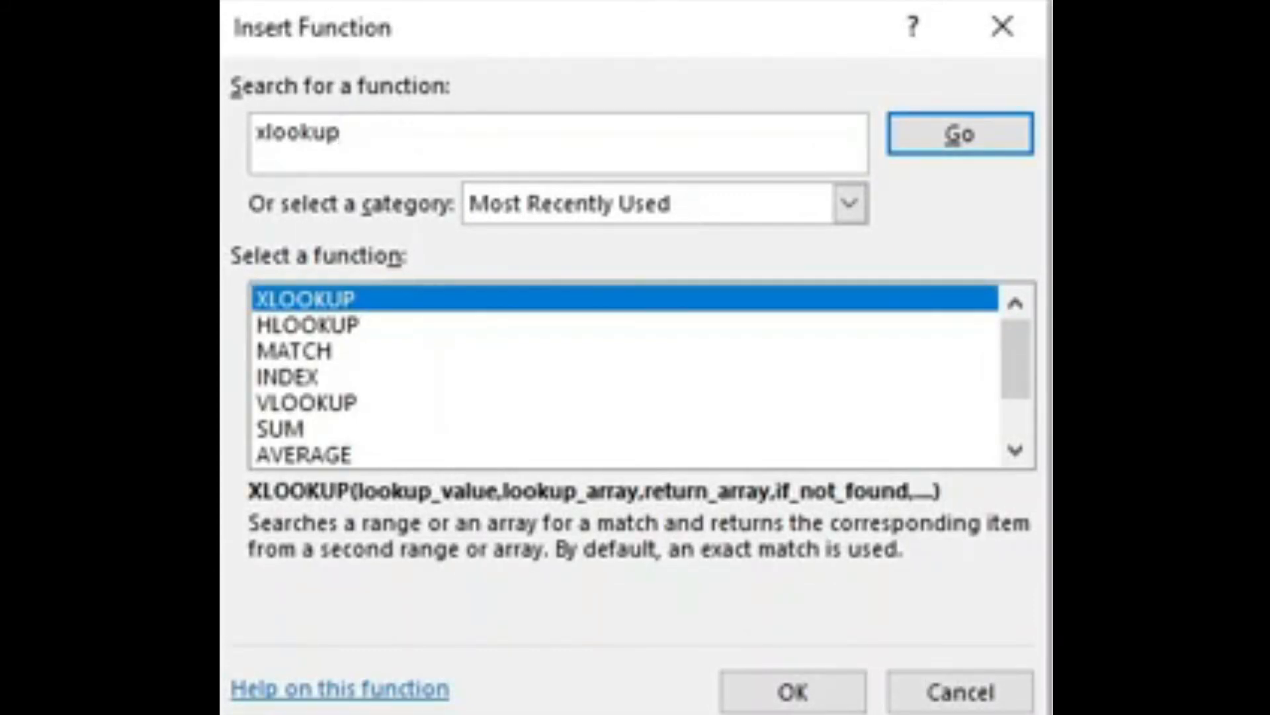
left_click(975, 140)
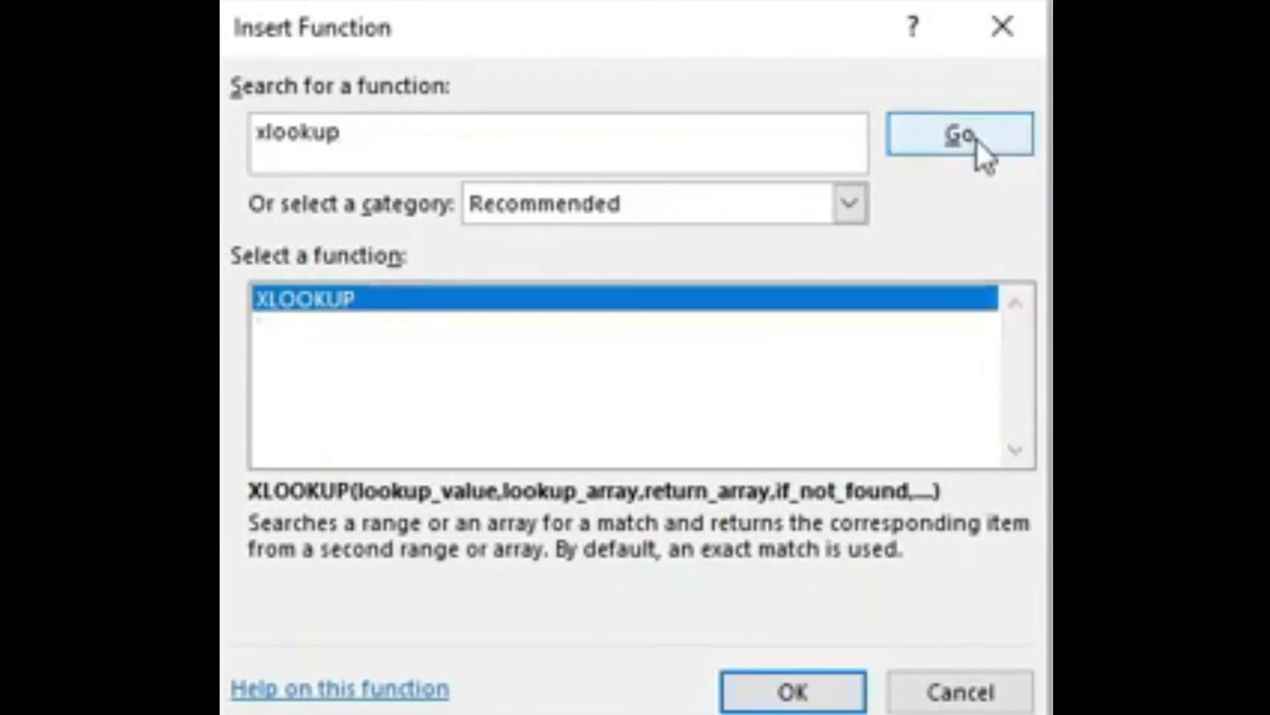
left_click(793, 692)
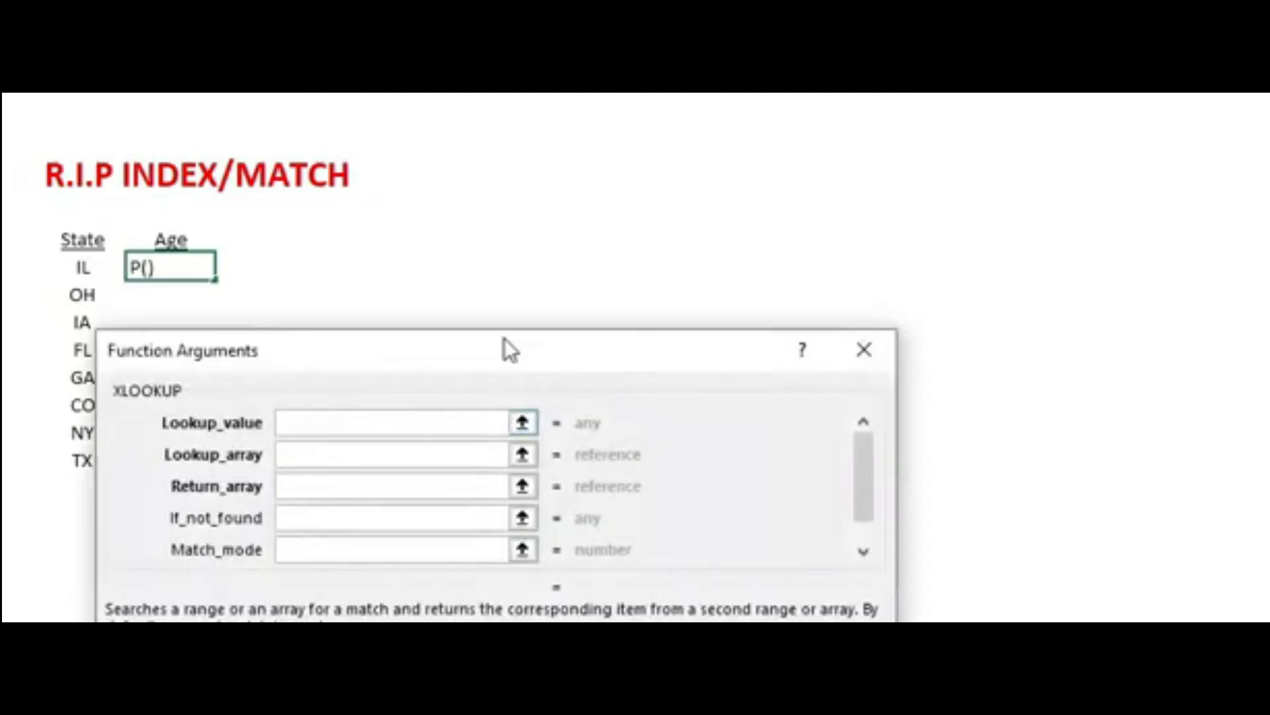
Set the lookup value to N14, the lookup array to $D$2:$D$10 and the return array to $B$2:$B$10
left_click_drag(509, 350, 859, 138)
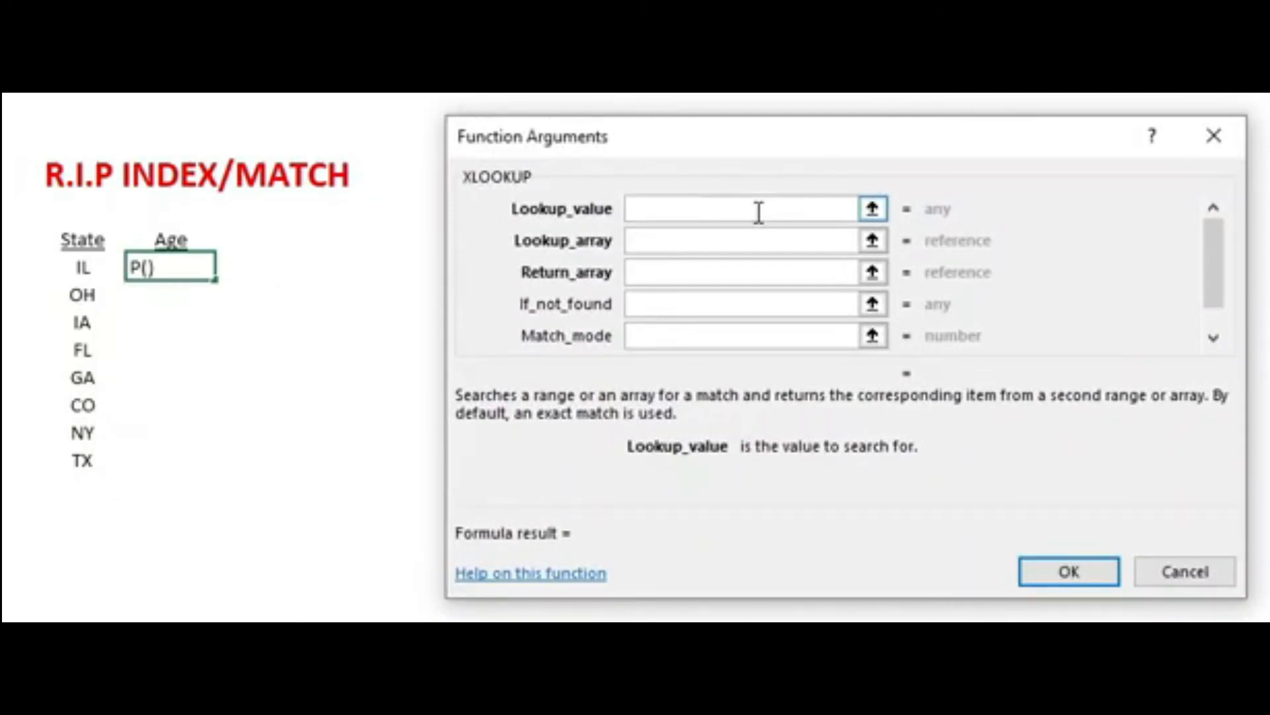
left_click(83, 268)
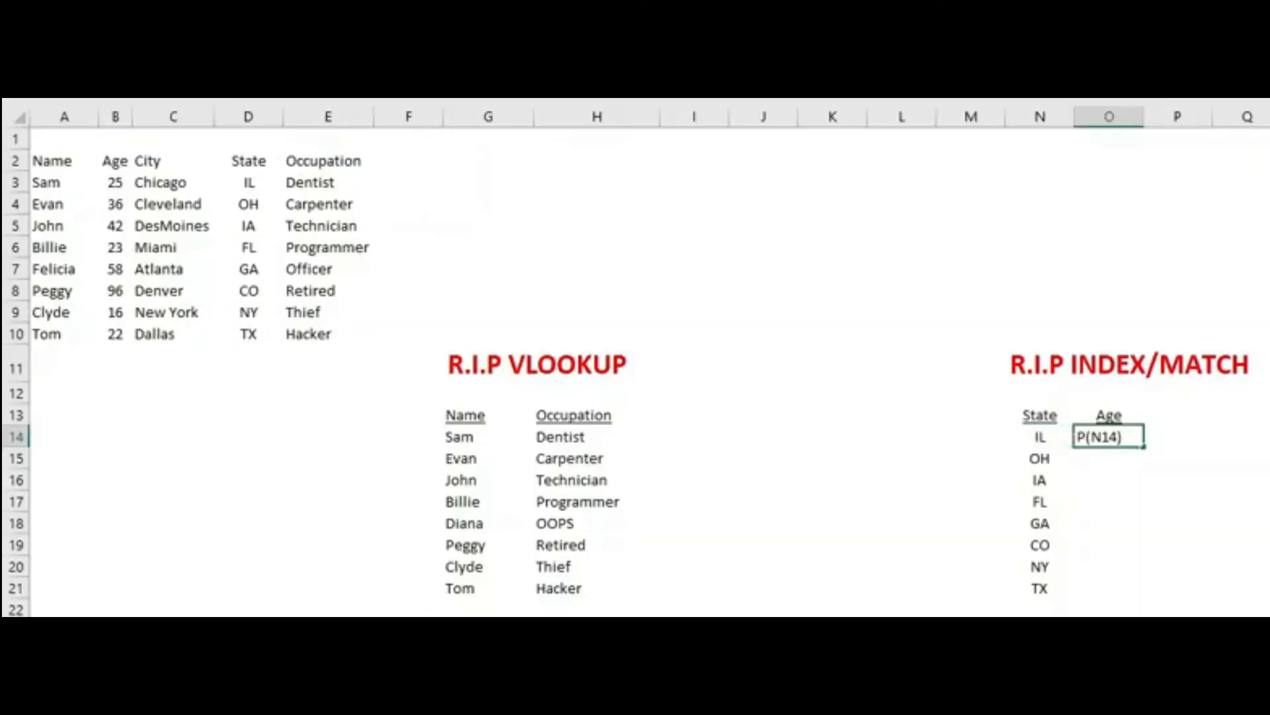
left_click_drag(232, 158, 248, 329)
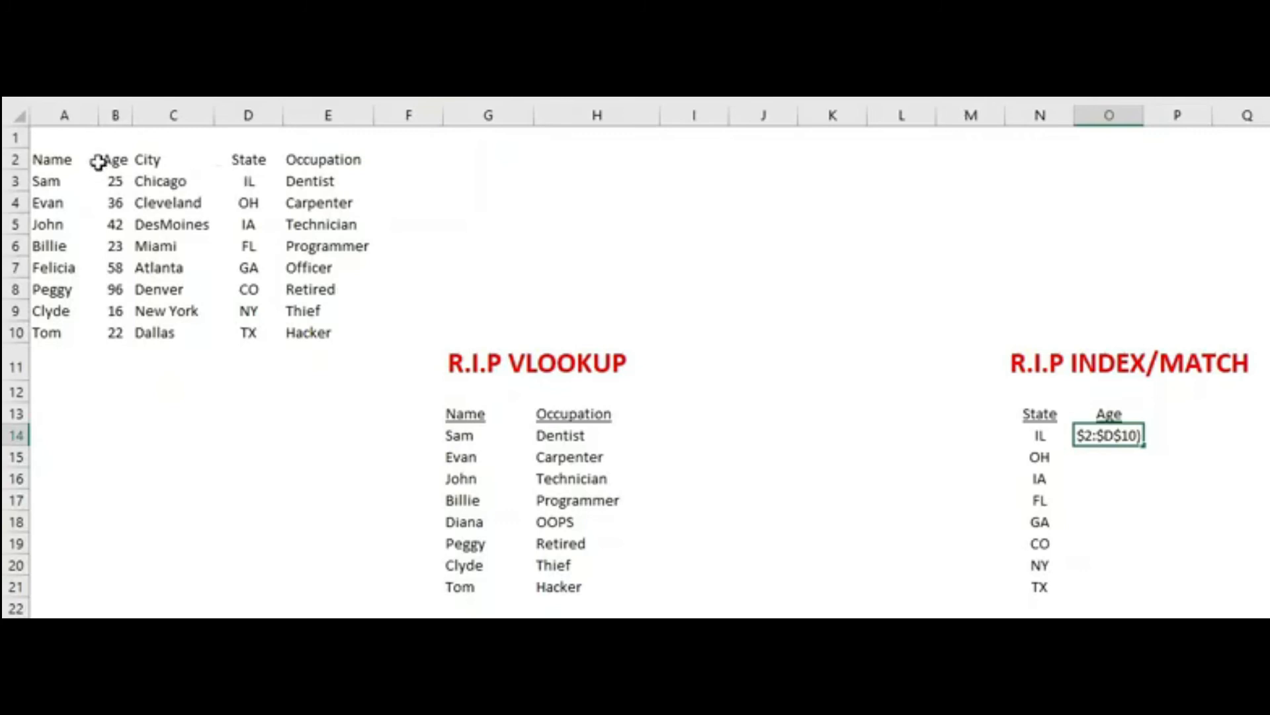
left_click_drag(112, 160, 113, 329)
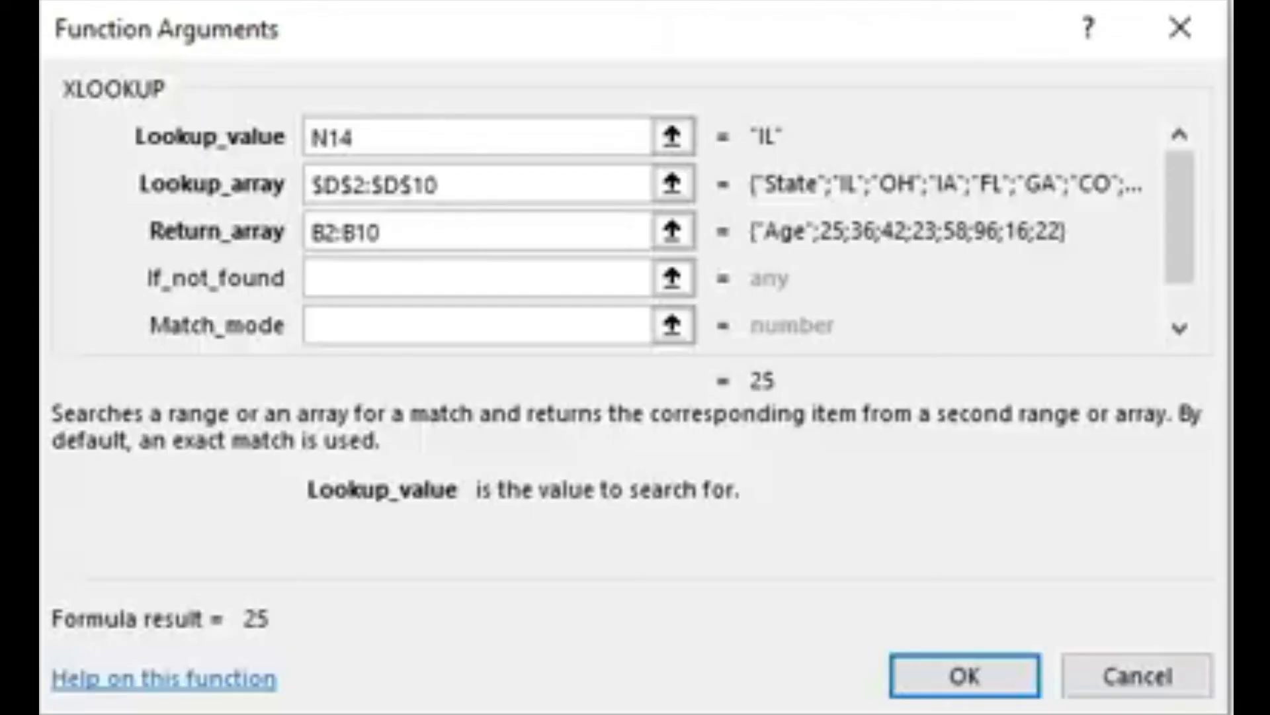
key("F4")
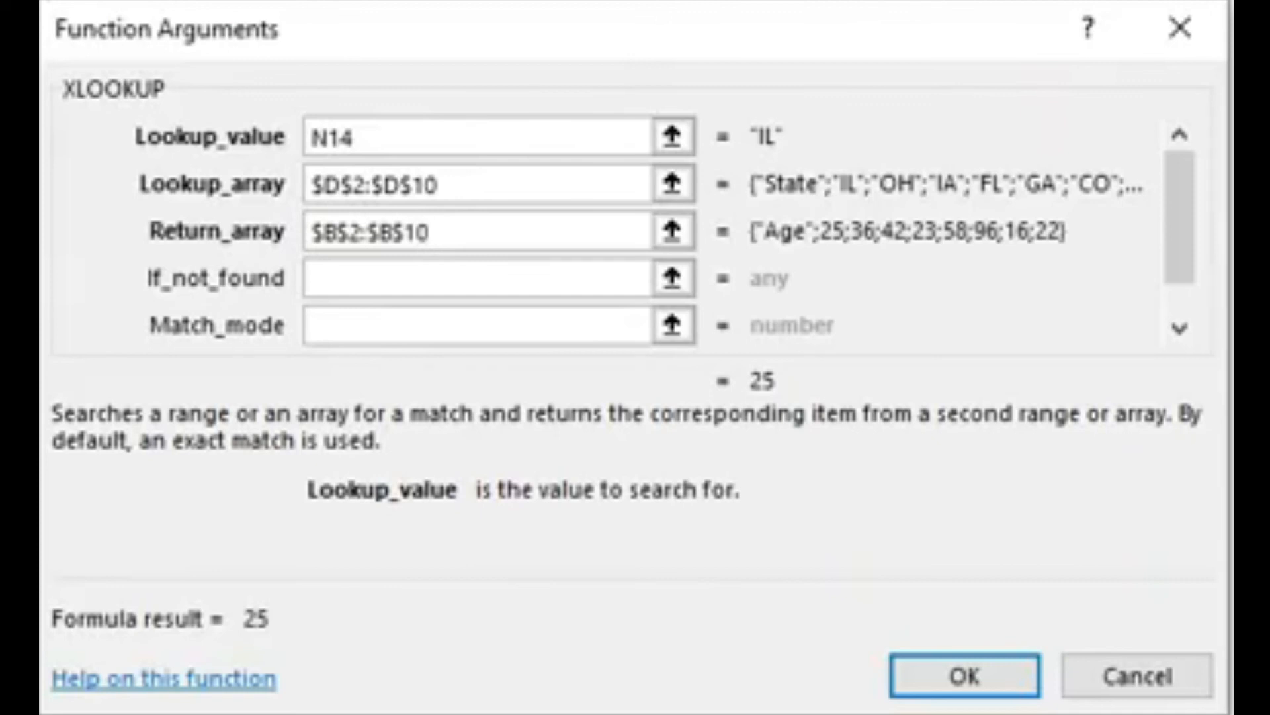
Set the If_not_found argument of the Age lookup to OOPS
left_click(375, 274)
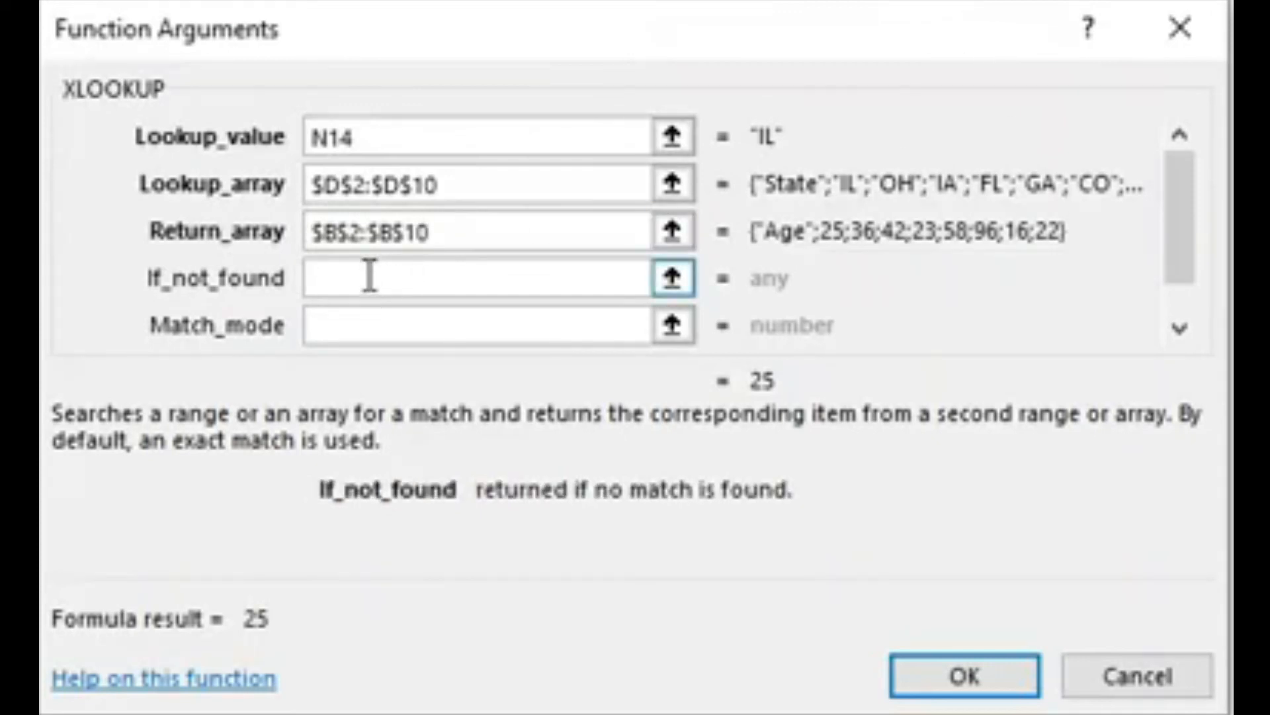
type("o")
key("BackSpace")
type("ooPS")
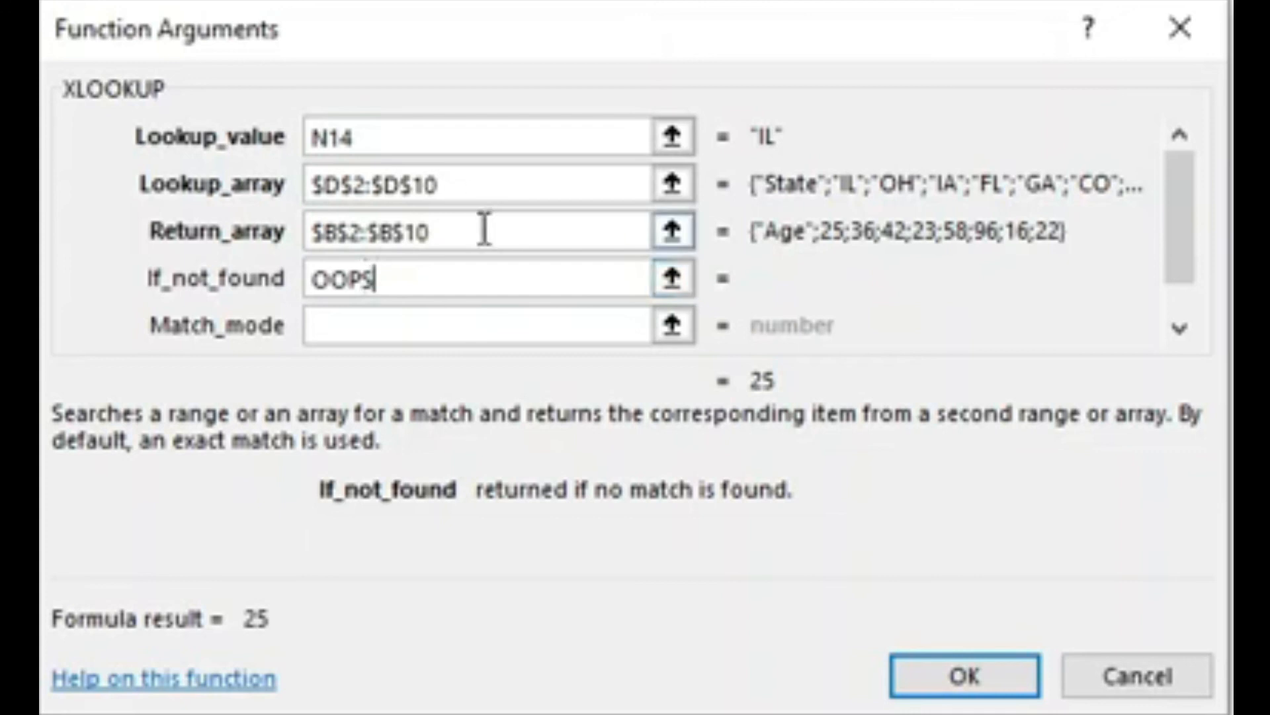
left_click(339, 327)
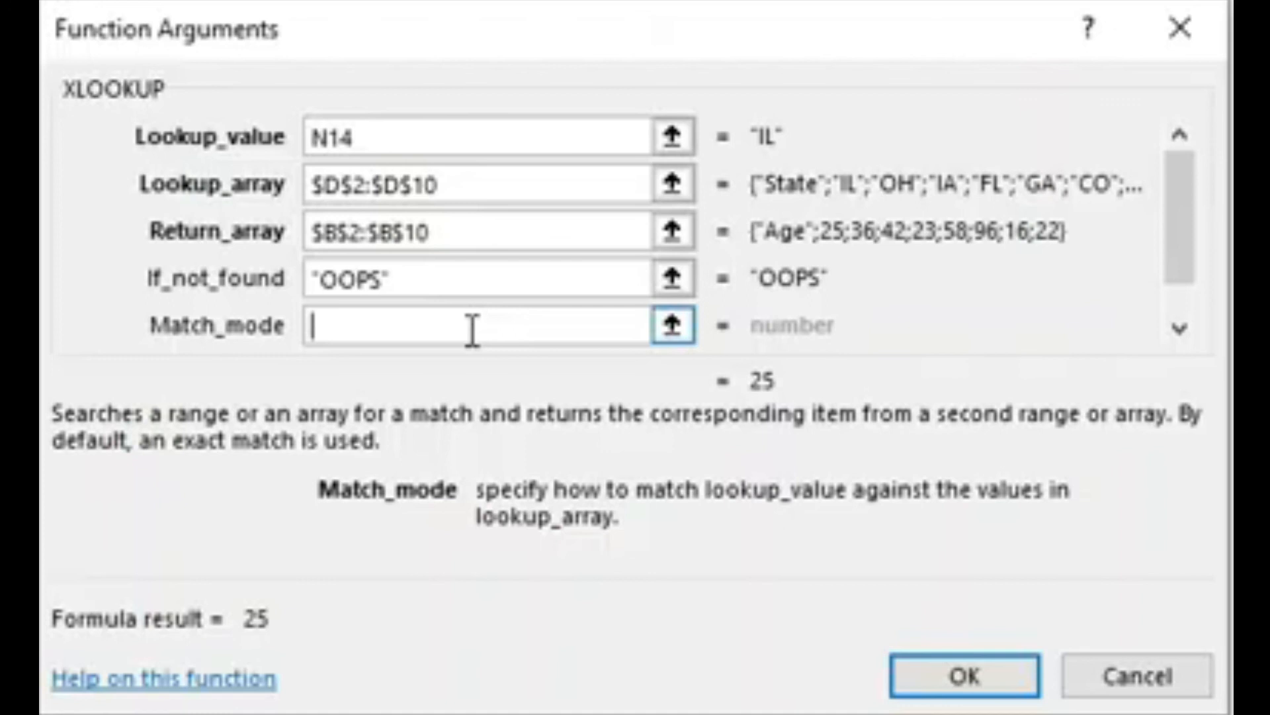
type("0")
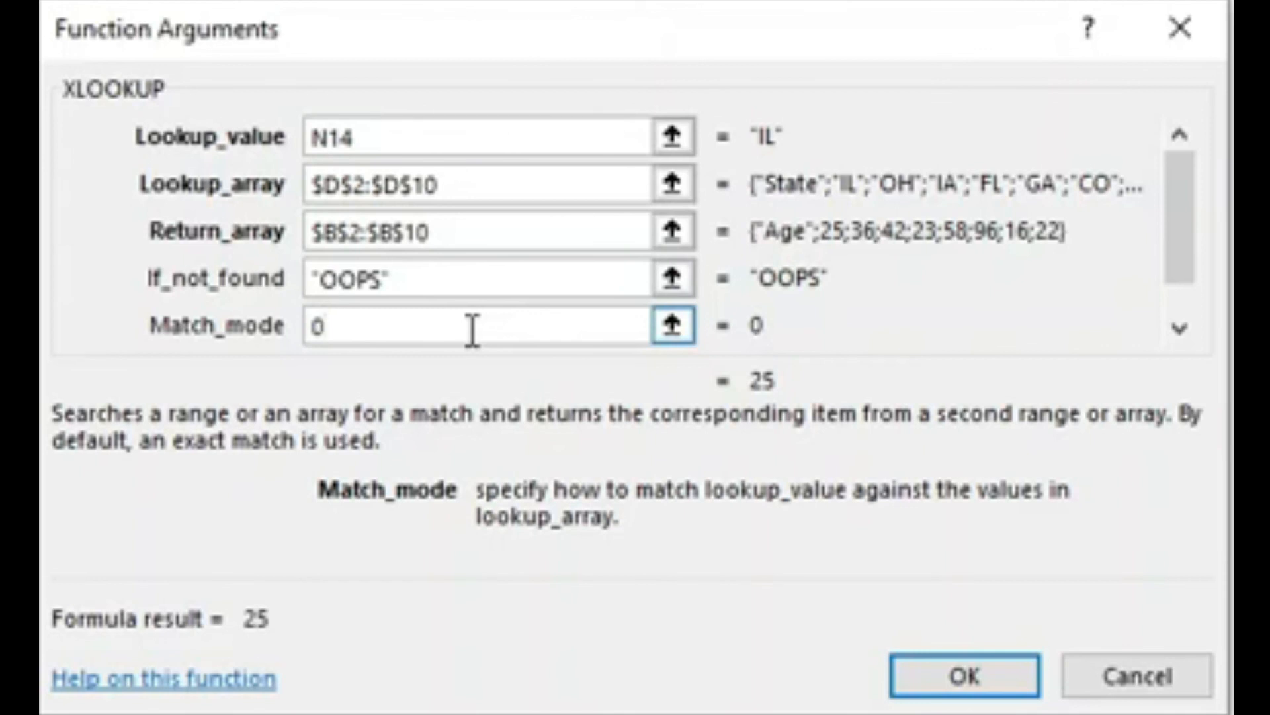
key("BackSpace")
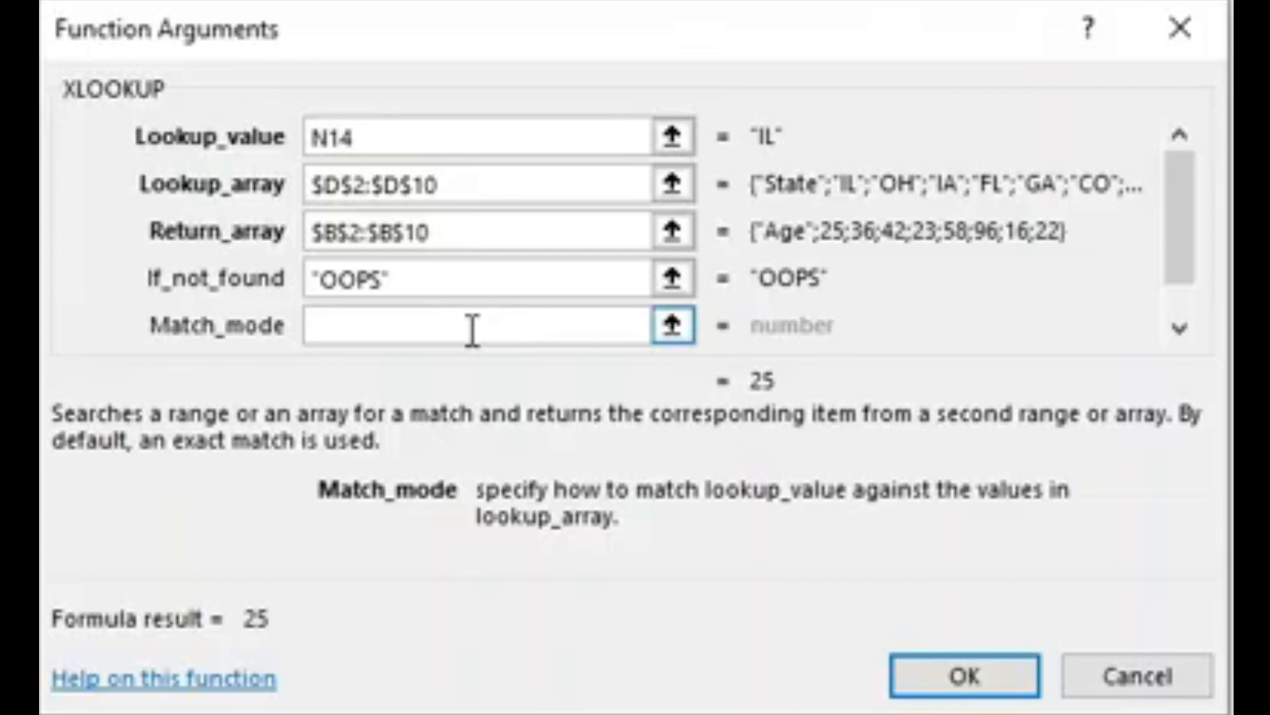
Apply the XLOOKUP formula to O14 and check its result against the IL row's state and age in the source table
left_click(968, 681)
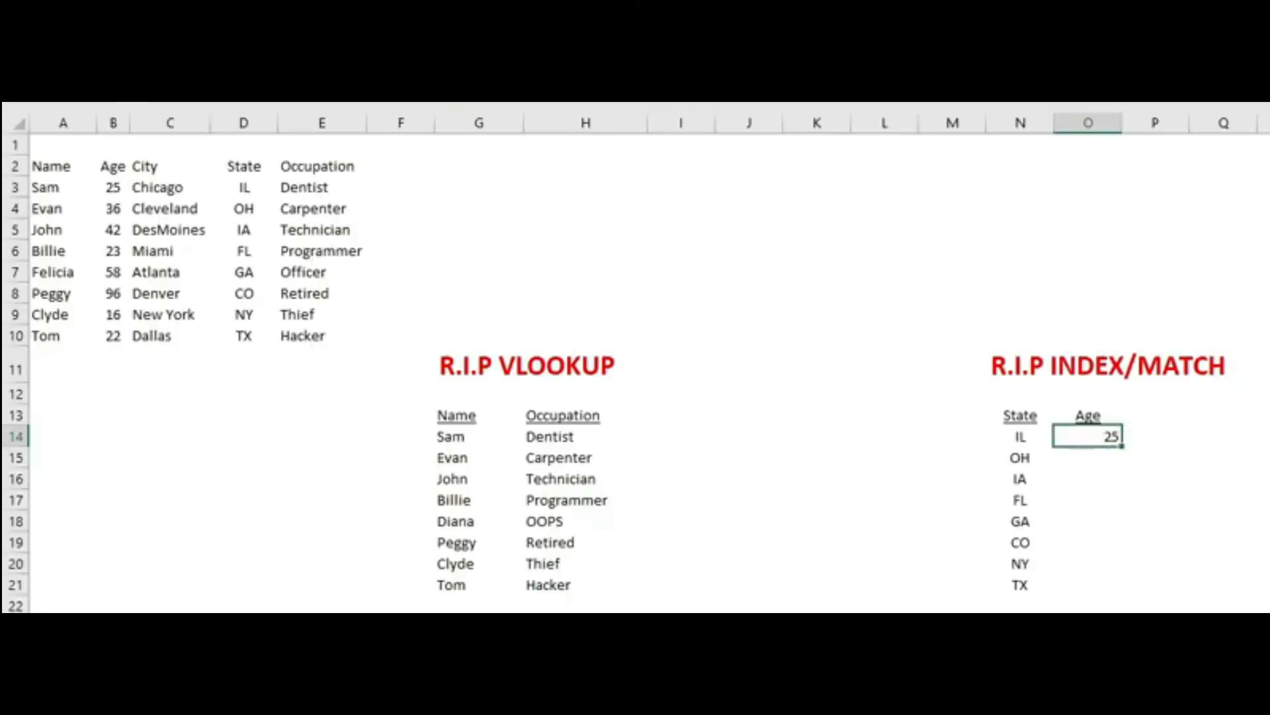
left_click(1021, 434)
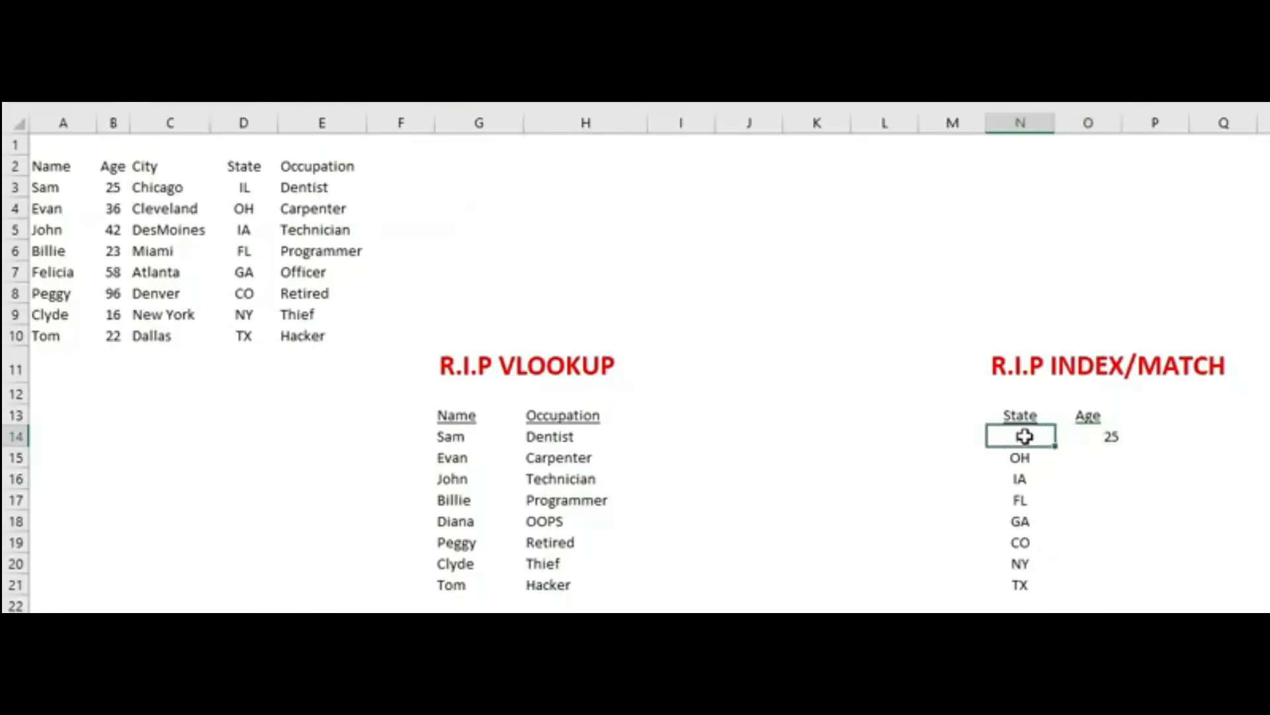
left_click(1083, 418)
left_click(1090, 439)
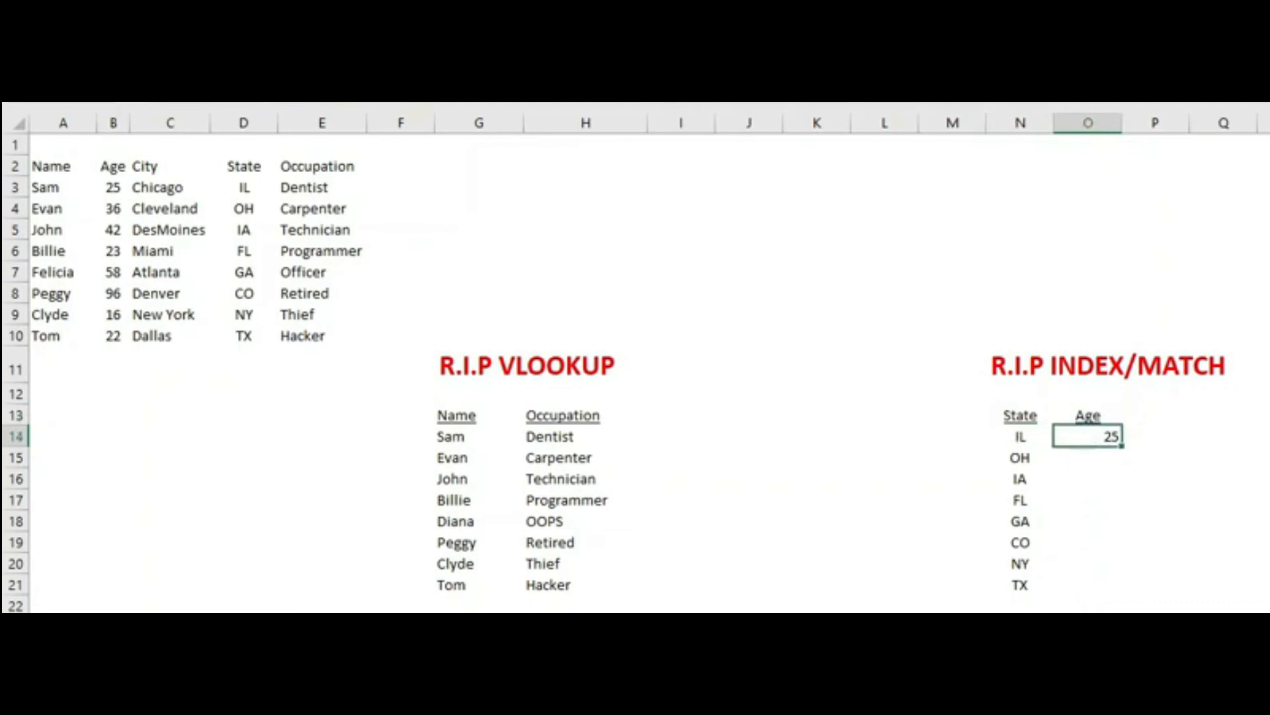
left_click(245, 187)
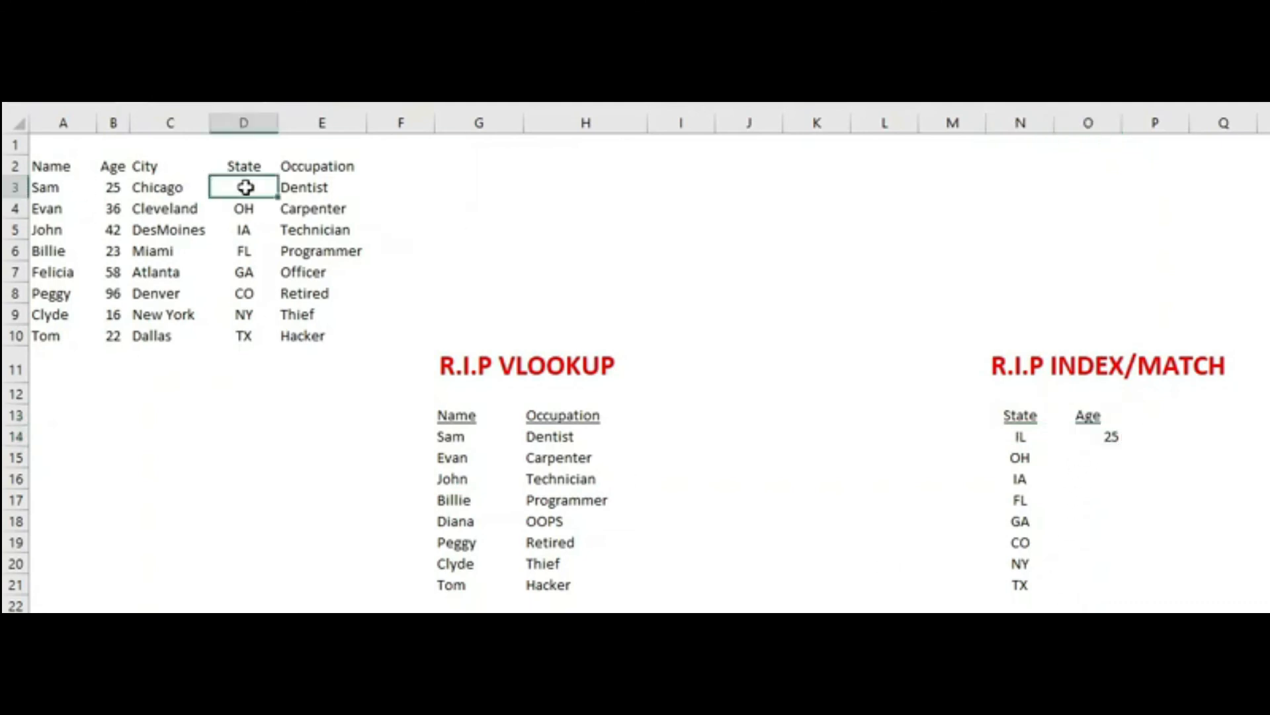
left_click(110, 188)
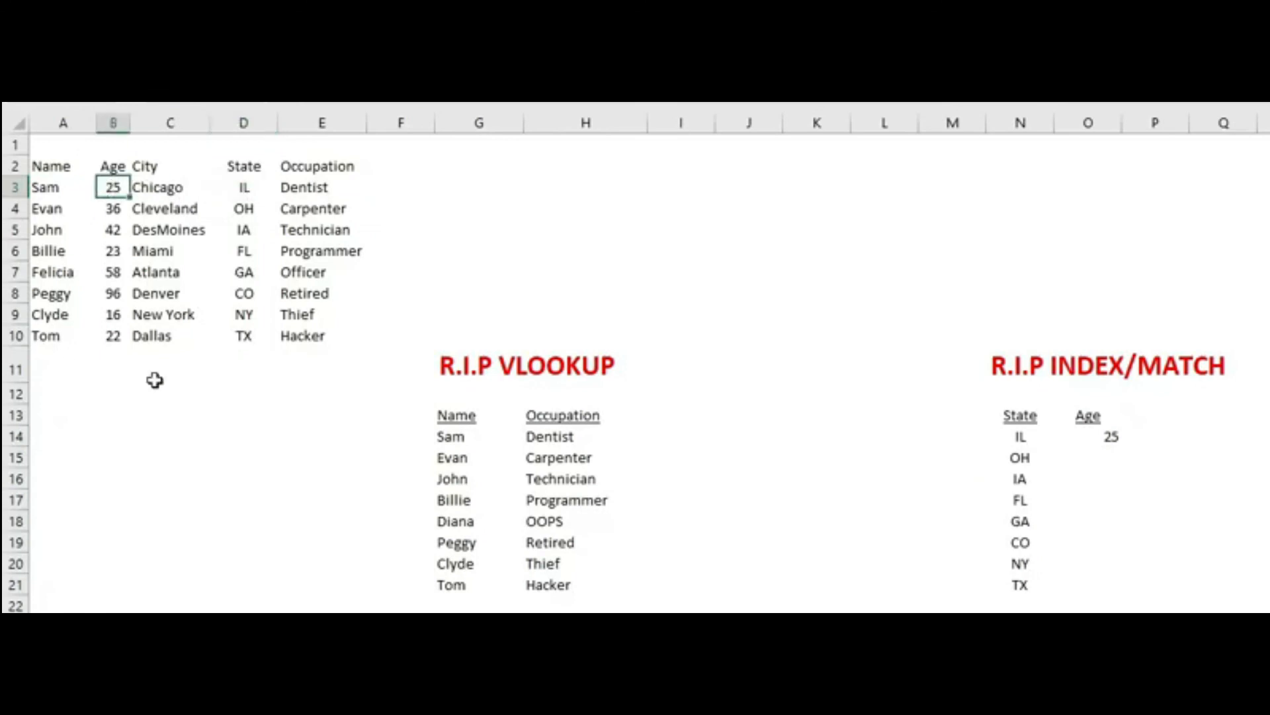
Fill the Age formula from O14 down to O21 and center the ages in their cells
left_click(1085, 431)
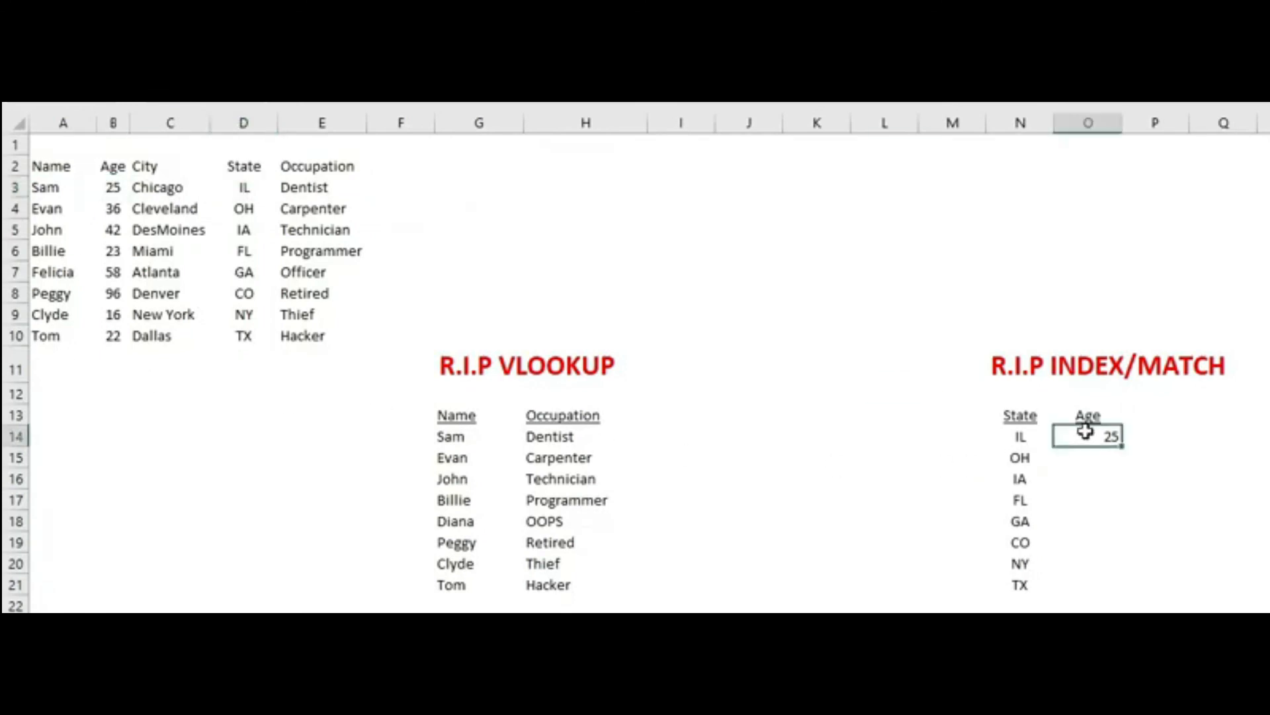
left_click_drag(1124, 458, 1103, 587)
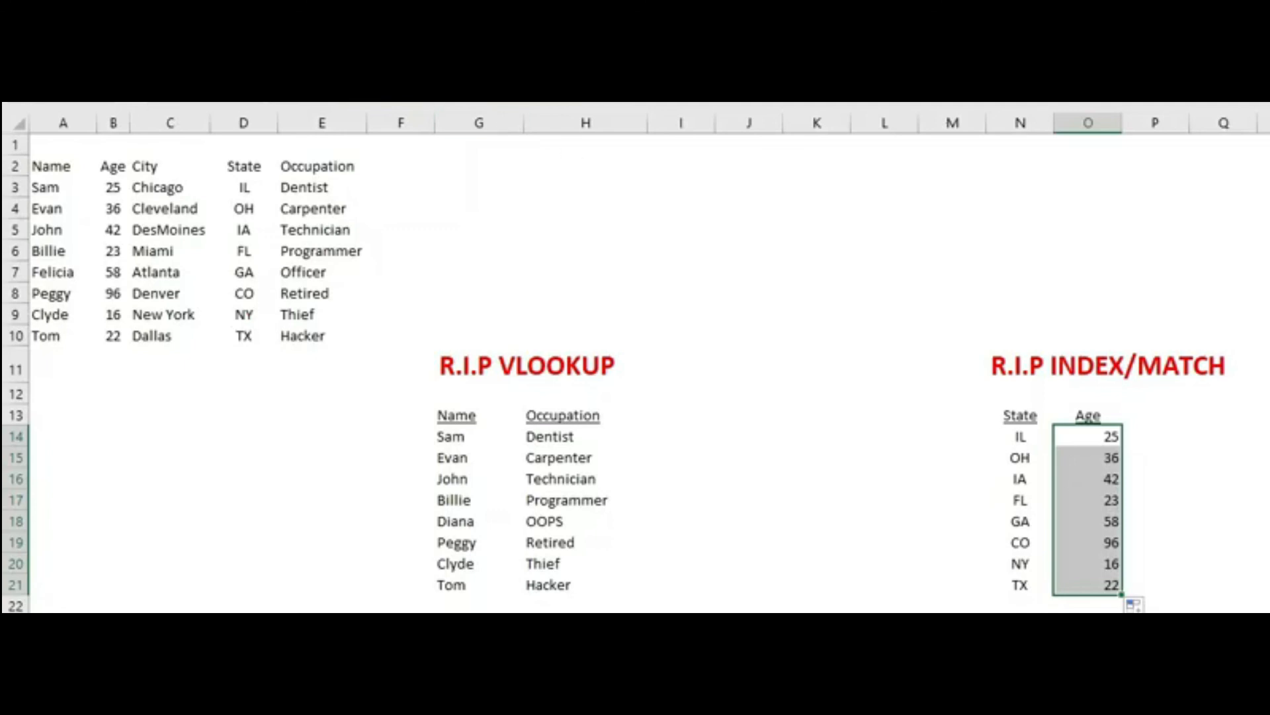
left_click(338, 41)
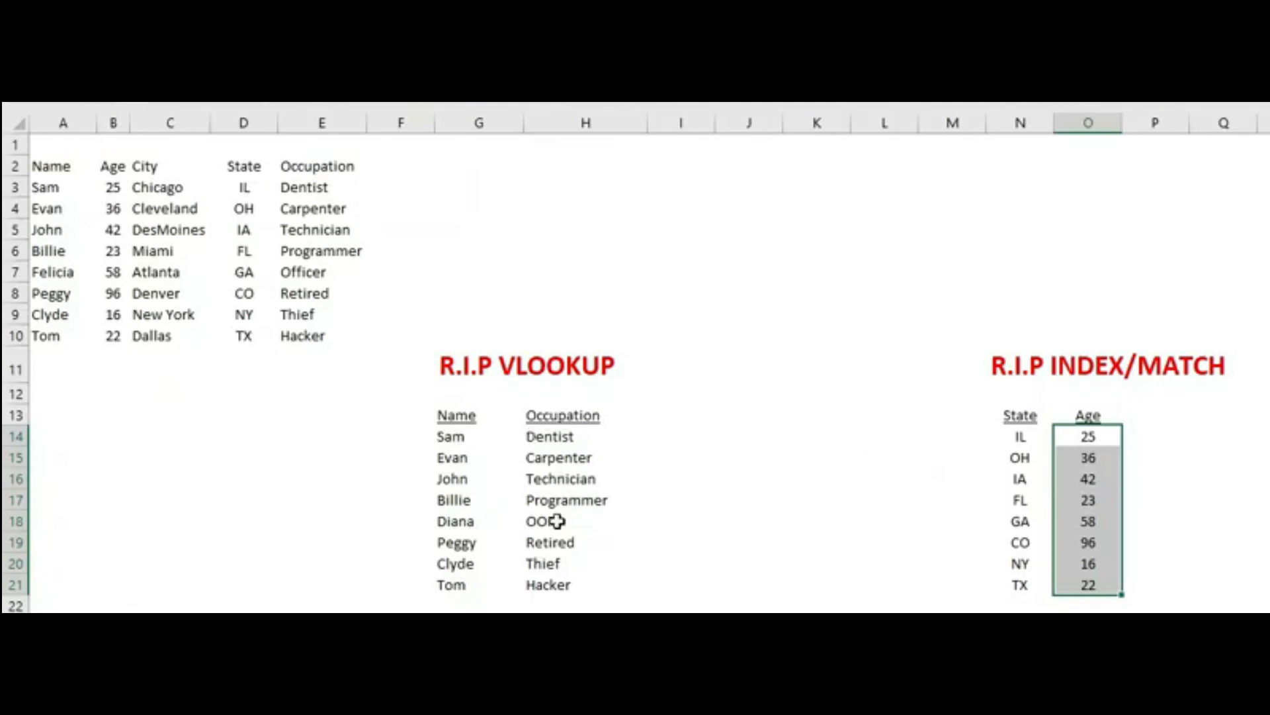
Replace the state in N17 with AZ to test the Age lookup's not-found result
left_click(1019, 501)
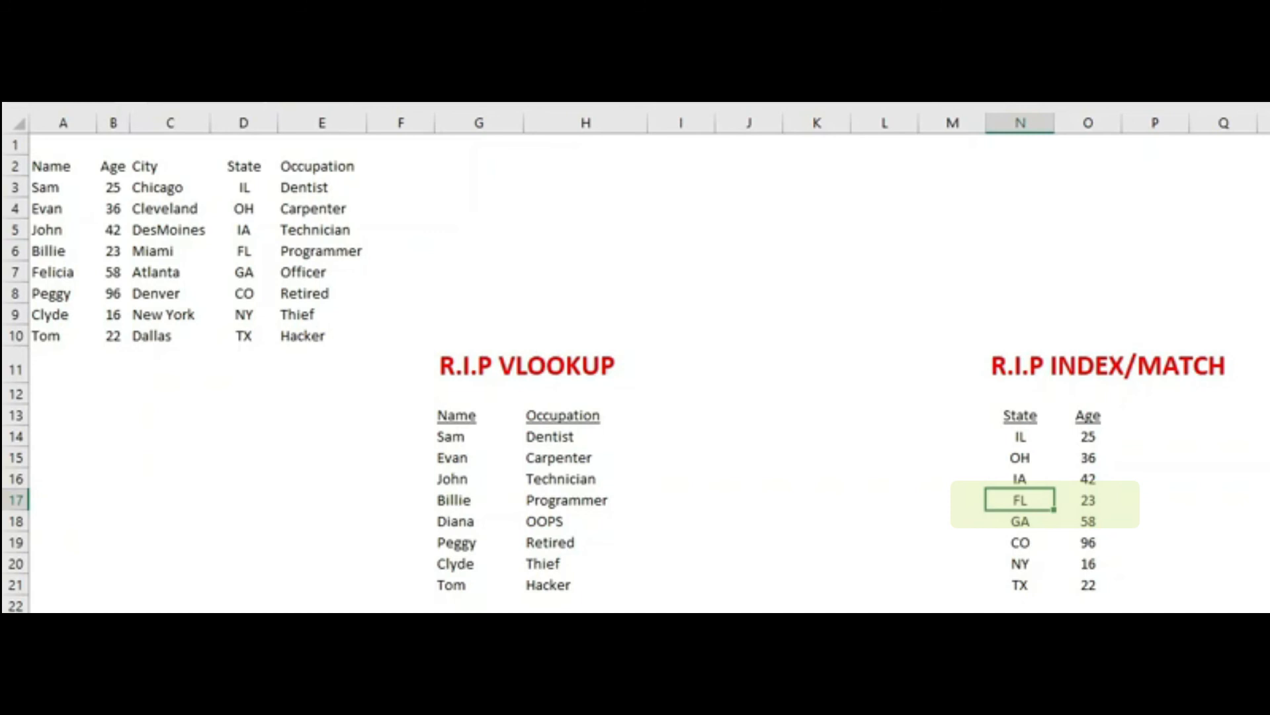
key("Delete")
type("AZ")
key("Return")
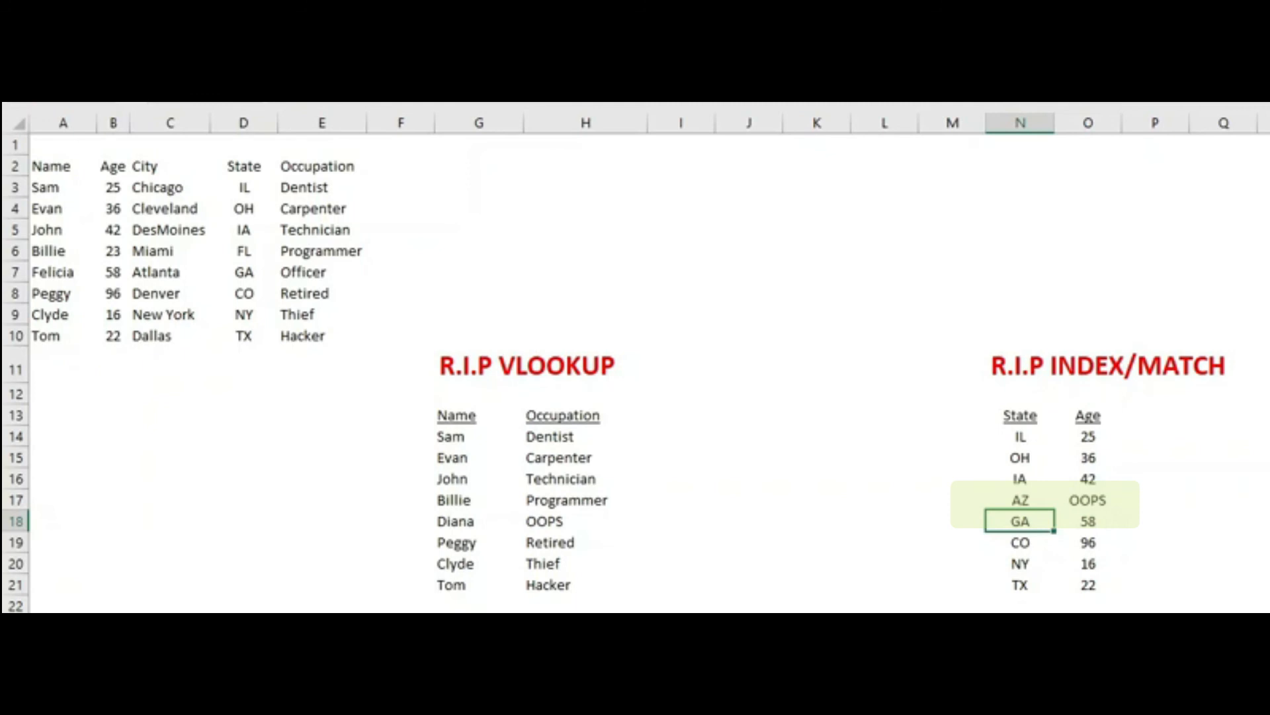
Change the state in N17 back to FL
key("Up")
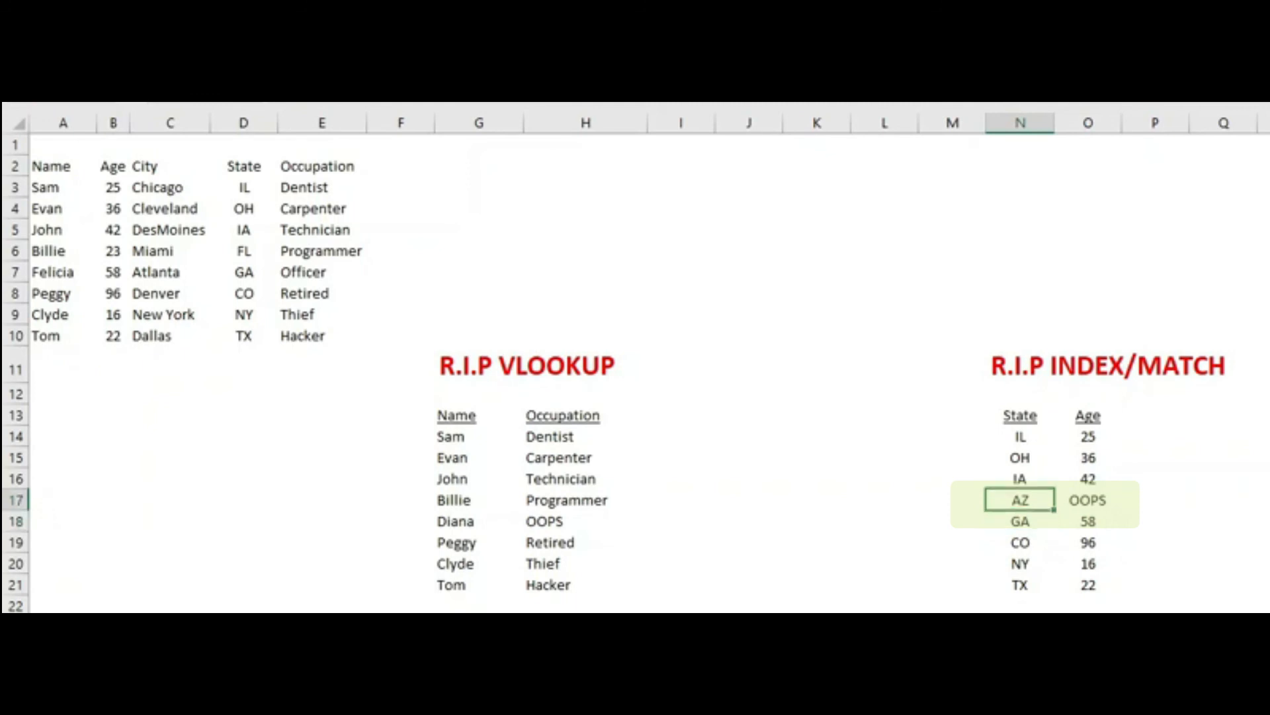
type("FL")
key("Return")
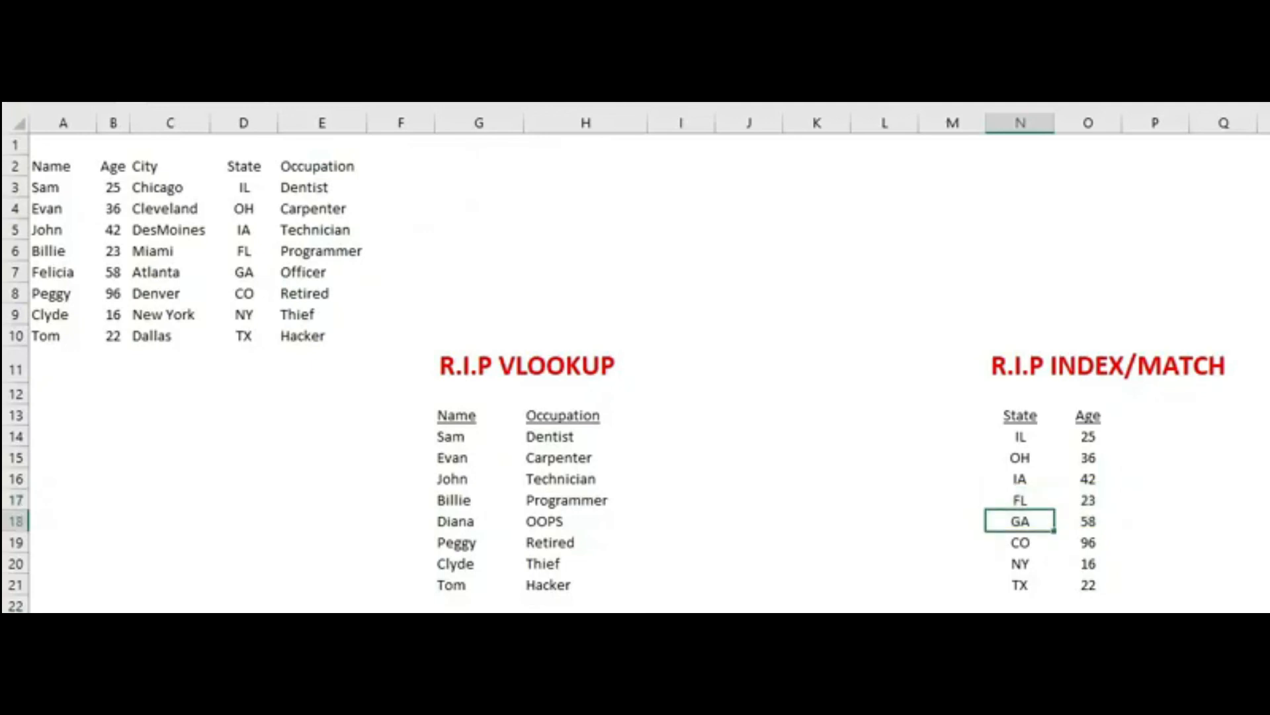